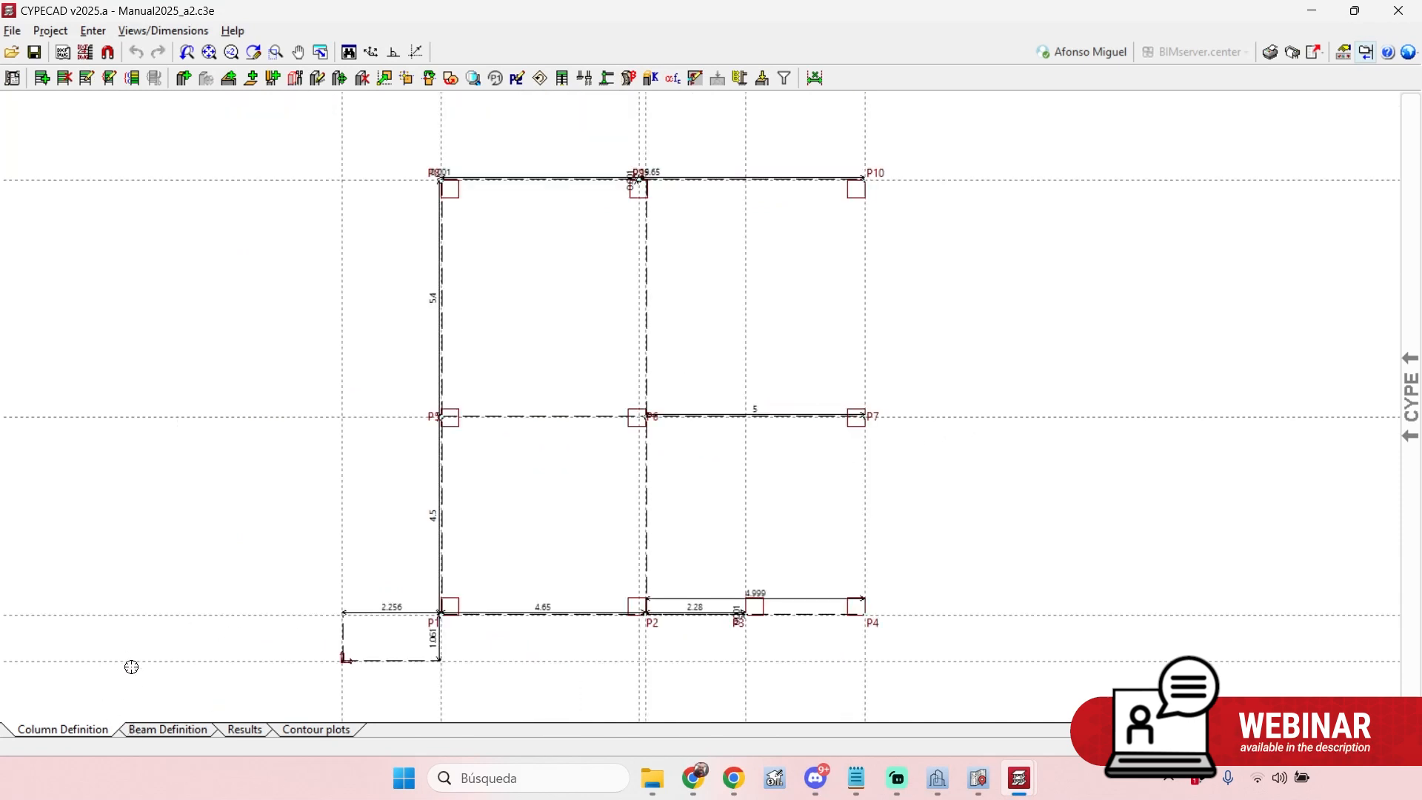
Switch to the beam definition of the floor plan and open the Loads dialog
left_click(178, 731)
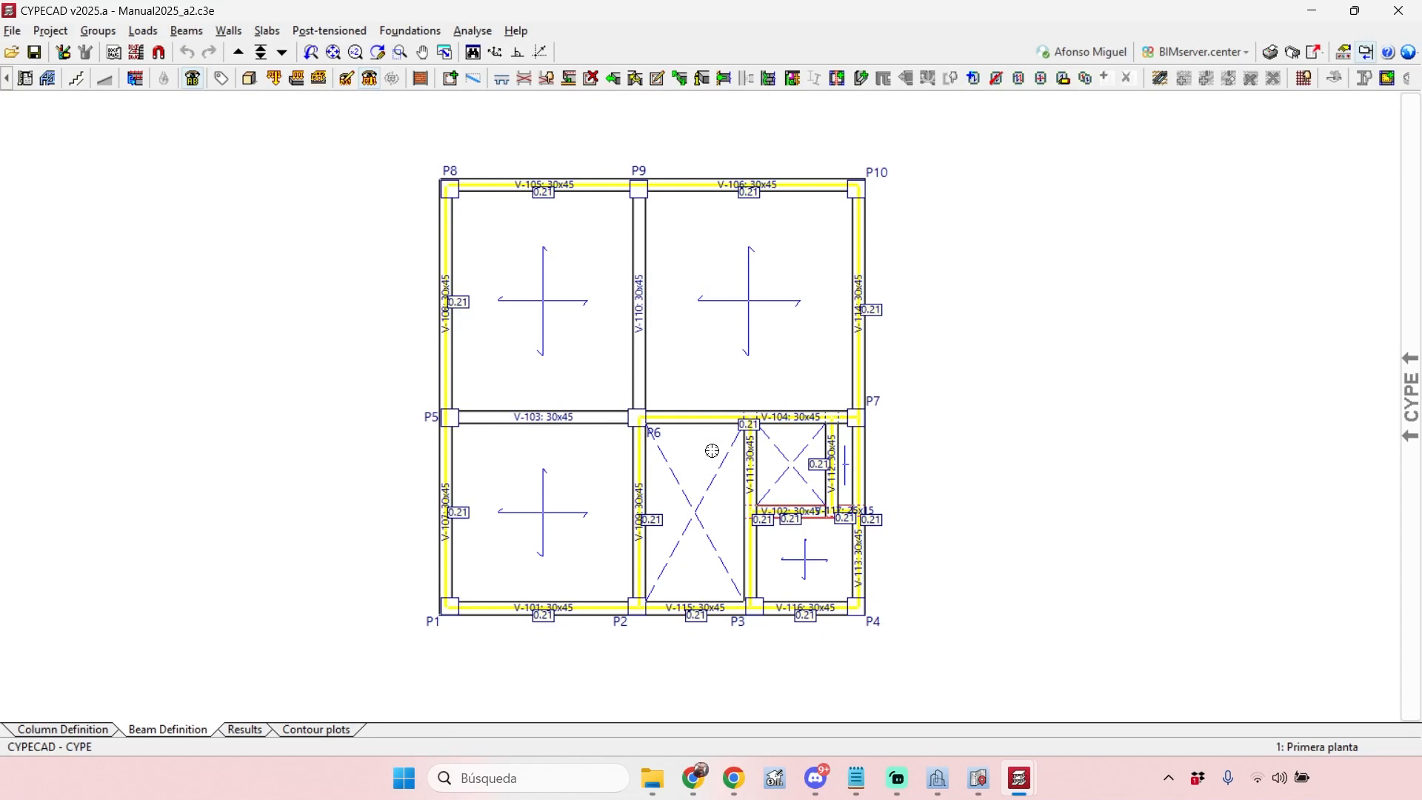
left_click(153, 34)
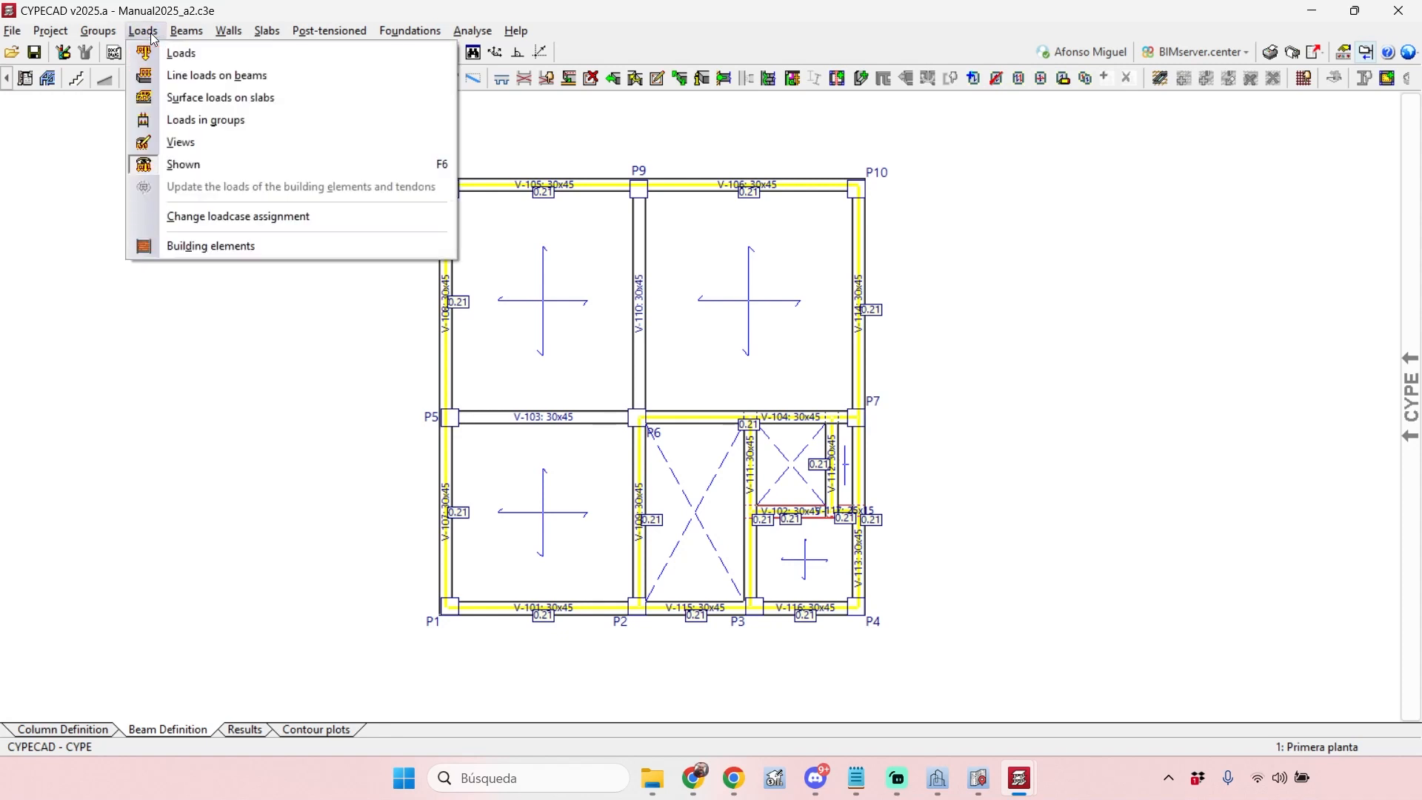
left_click(154, 34)
left_click(153, 34)
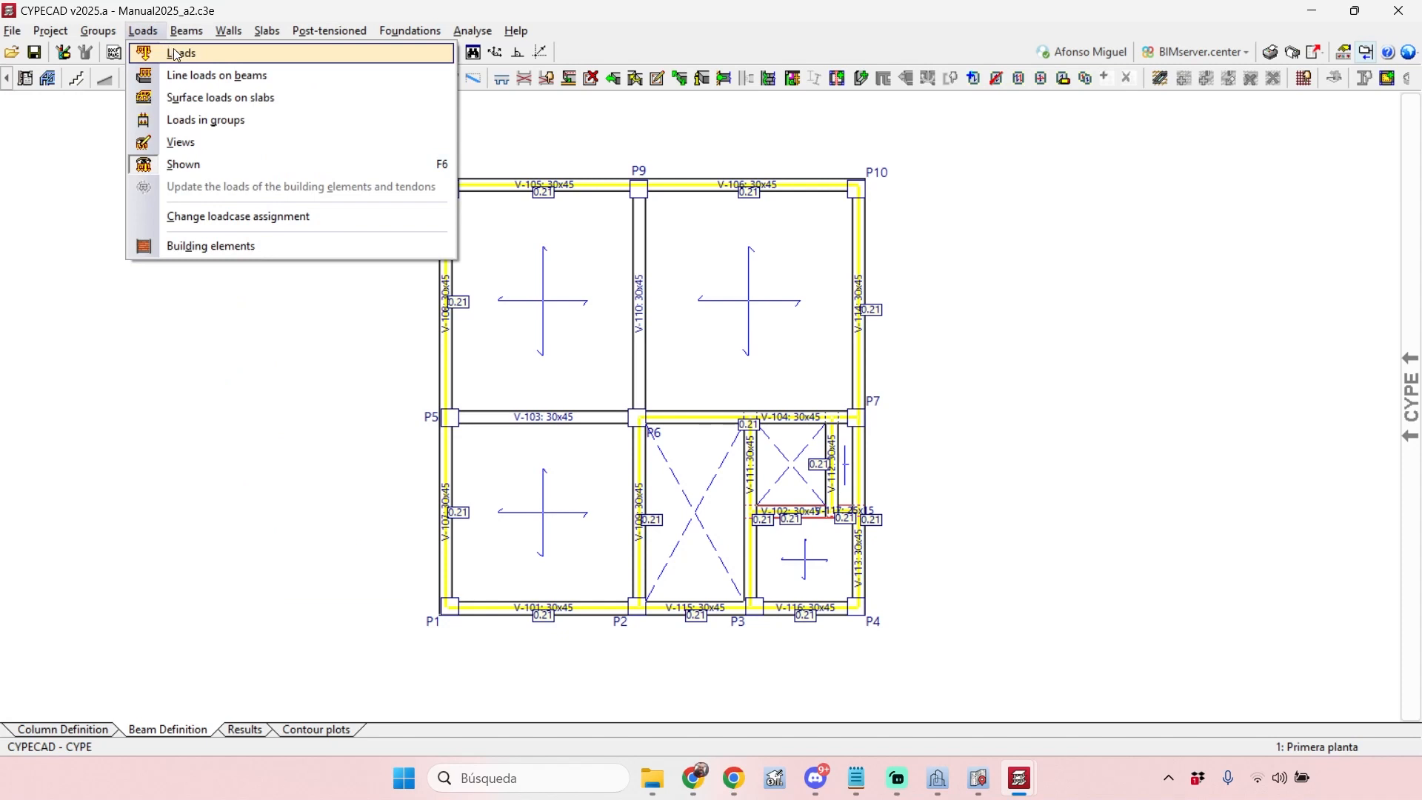
left_click(176, 55)
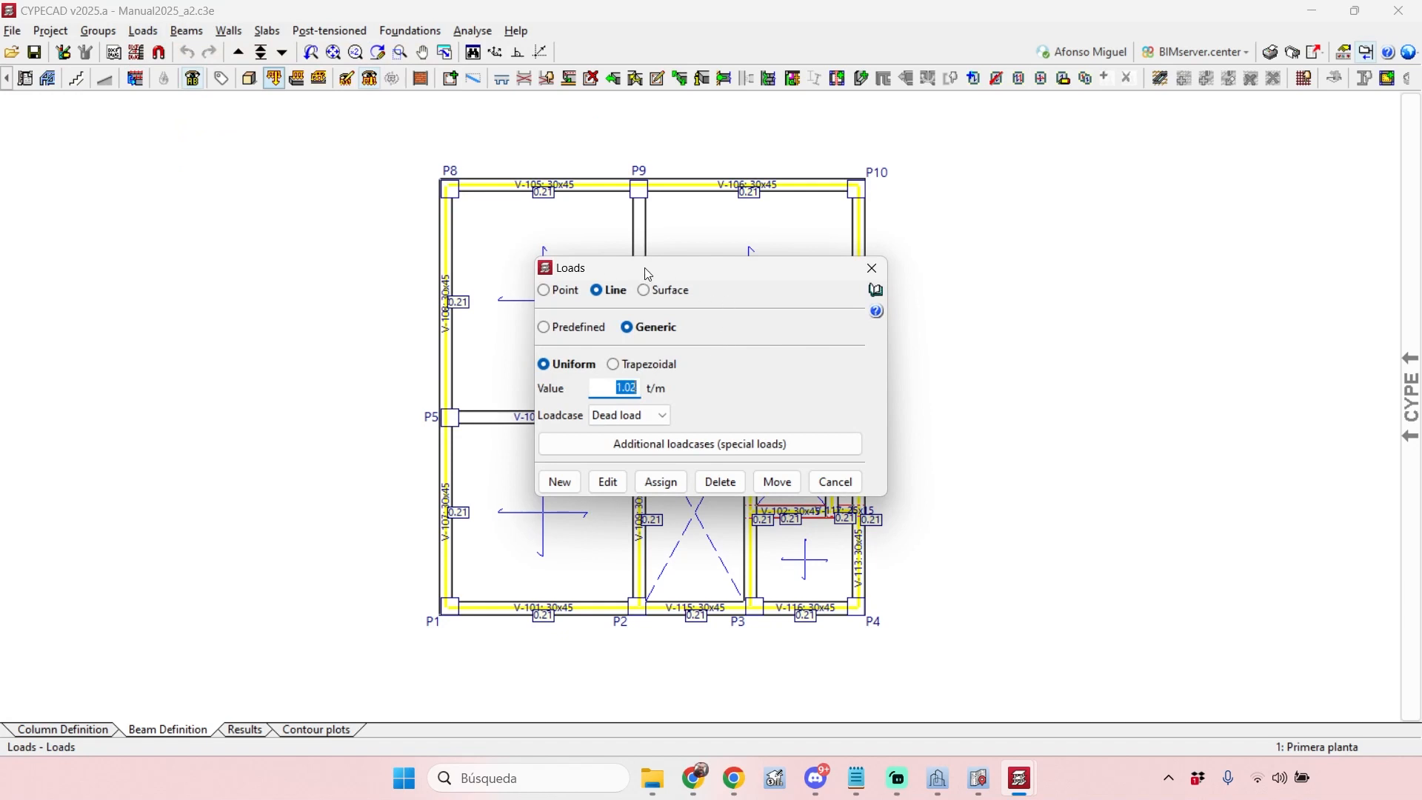
left_click_drag(646, 269, 555, 265)
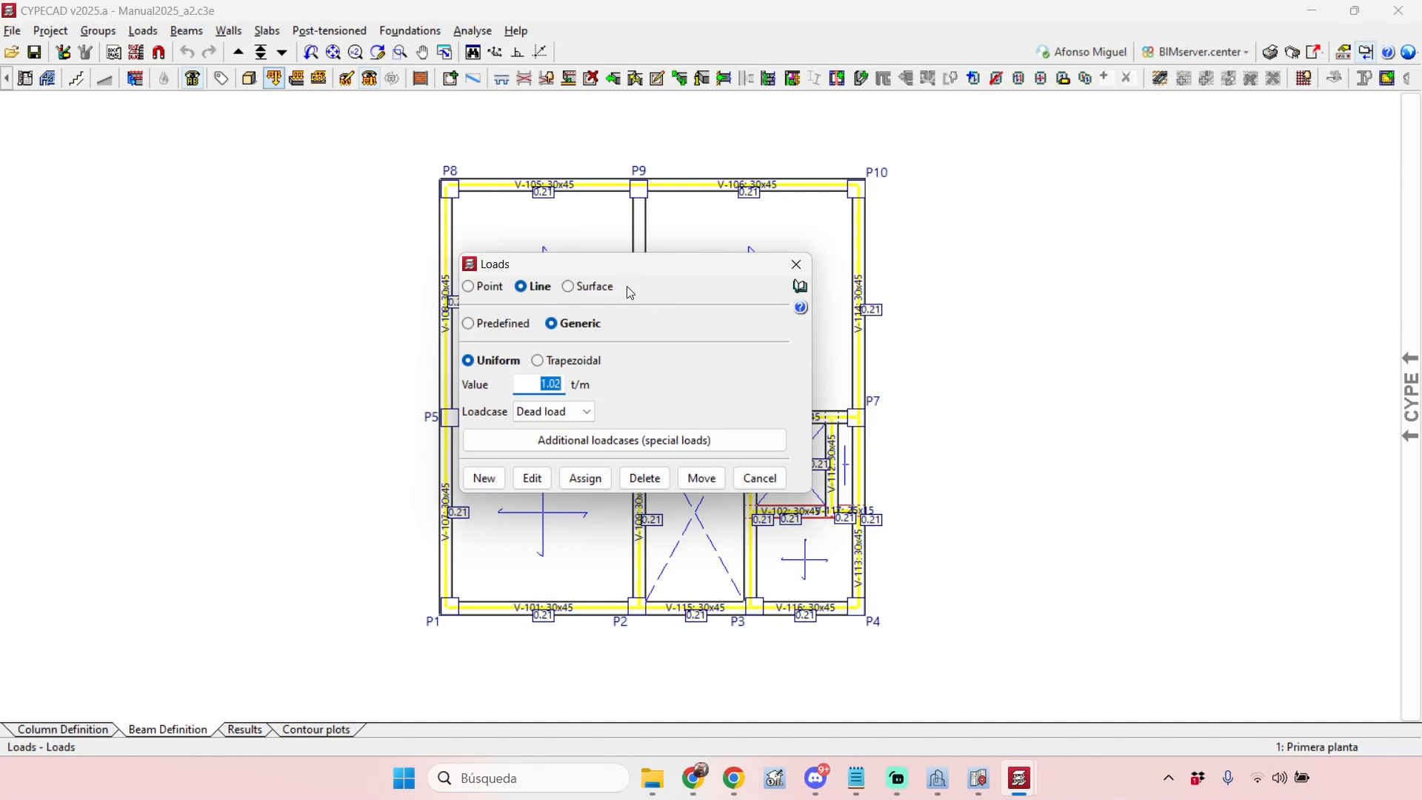
left_click_drag(633, 273, 595, 326)
Examine the generic load options for point, line and surface loads, including their value units, ending on the line type
left_click(432, 340)
left_click(485, 340)
left_click(545, 344)
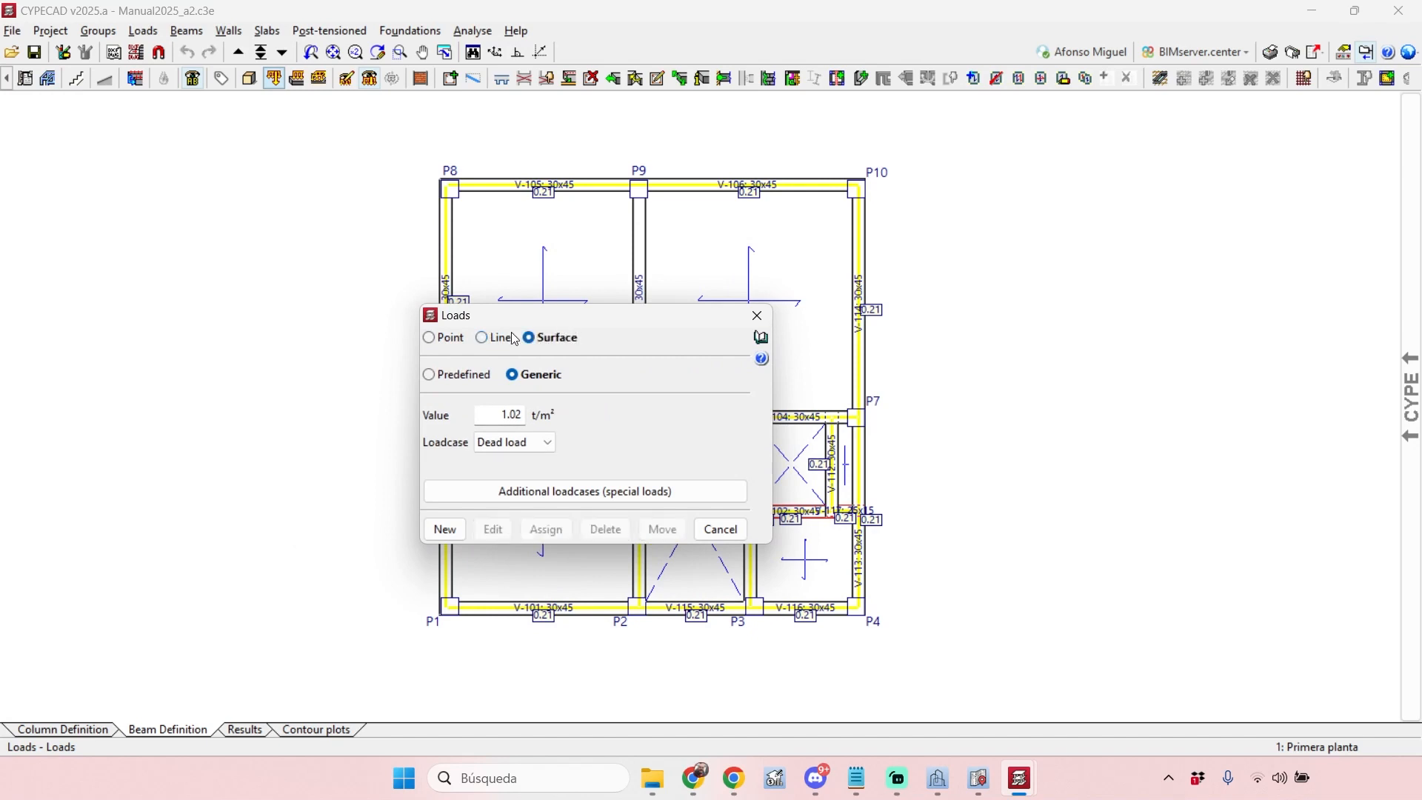
left_click(493, 338)
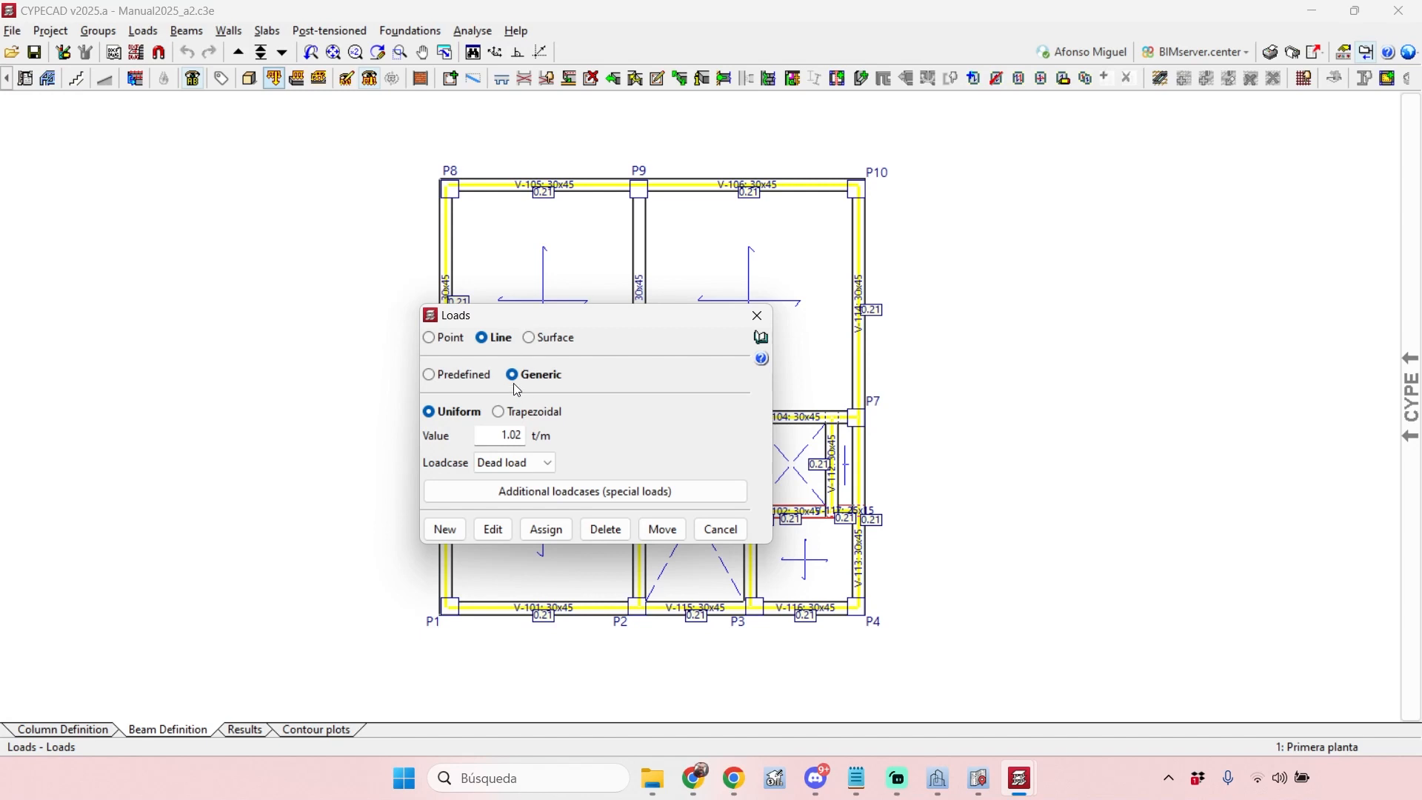
left_click(484, 440)
double_click(493, 434)
left_click(493, 441)
double_click(503, 440)
left_click(448, 338)
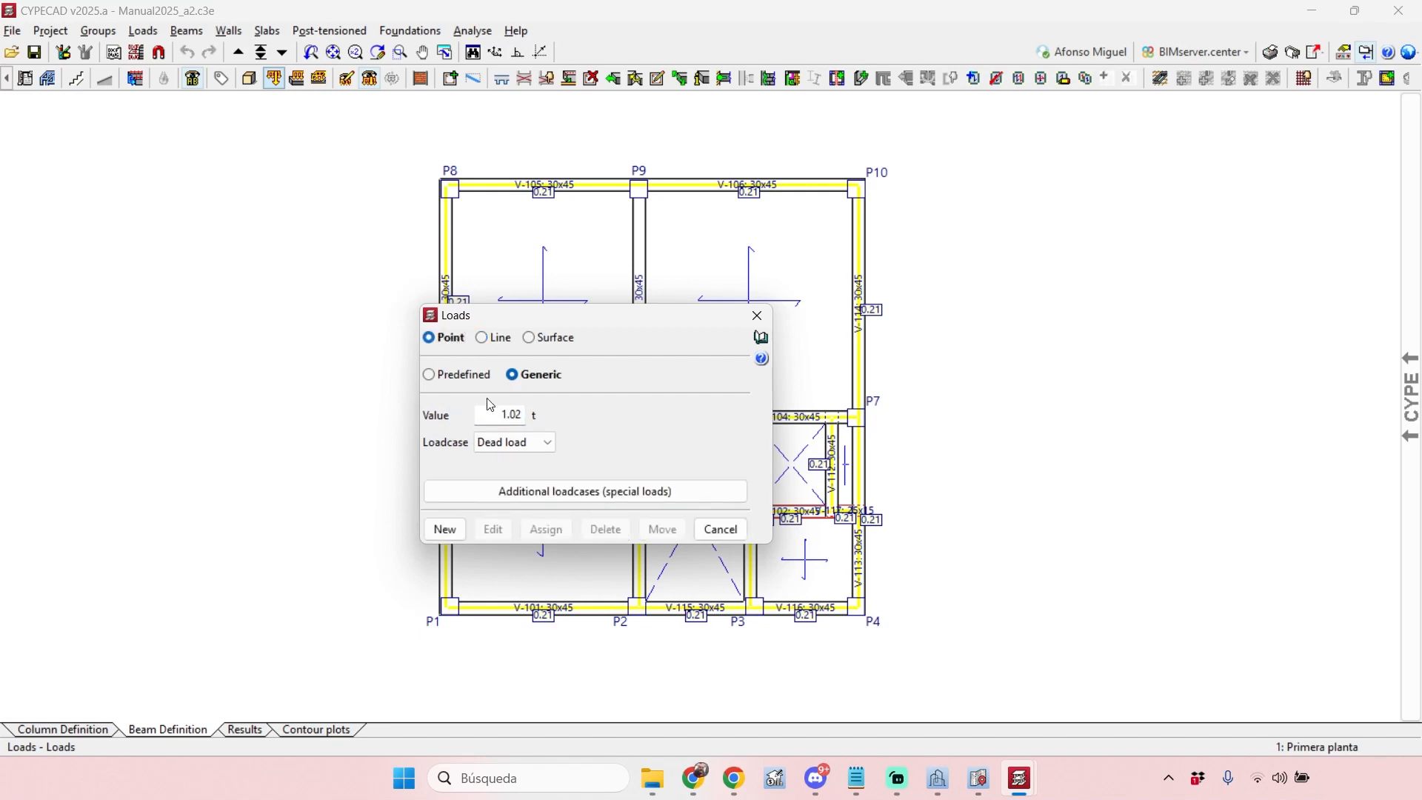
double_click(510, 414)
left_click(539, 338)
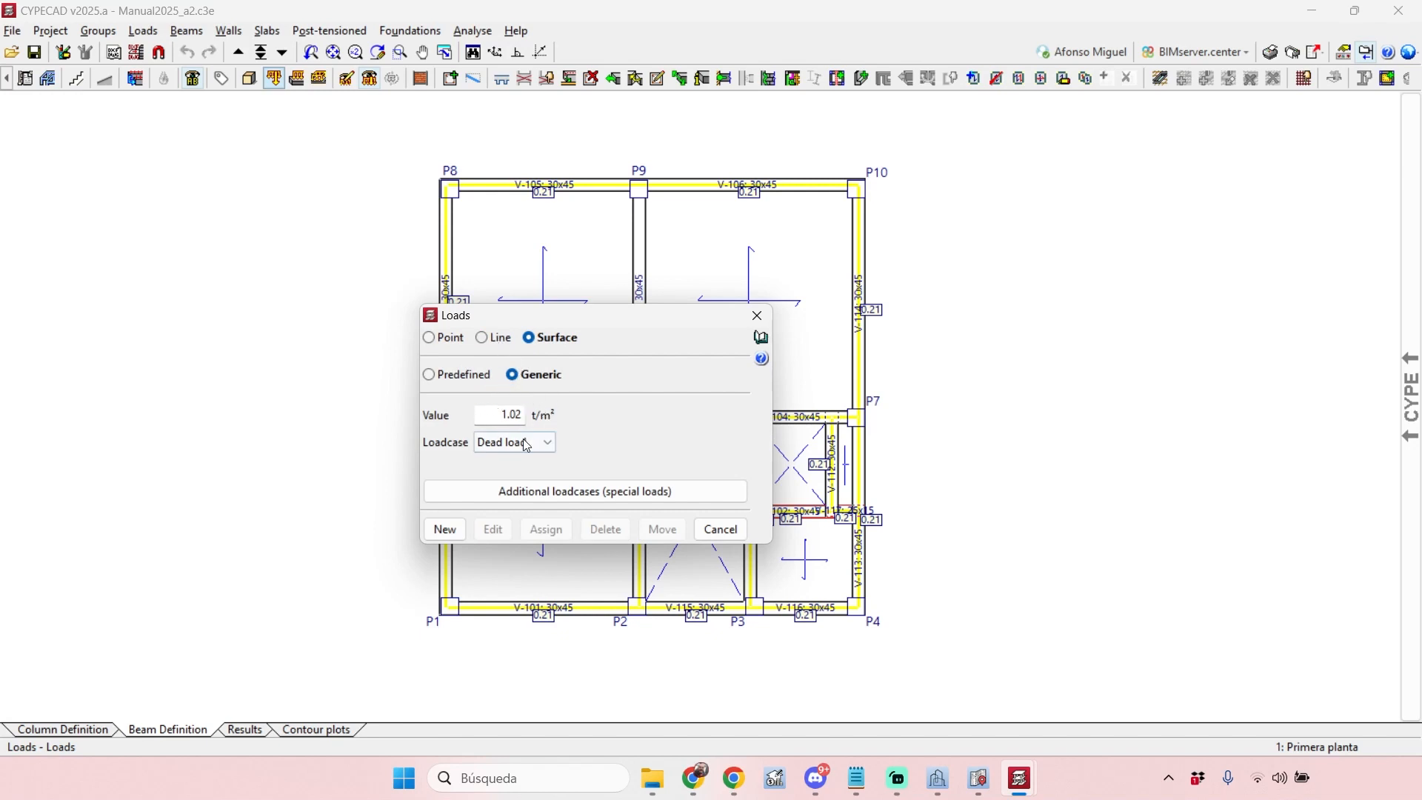
left_click(497, 413)
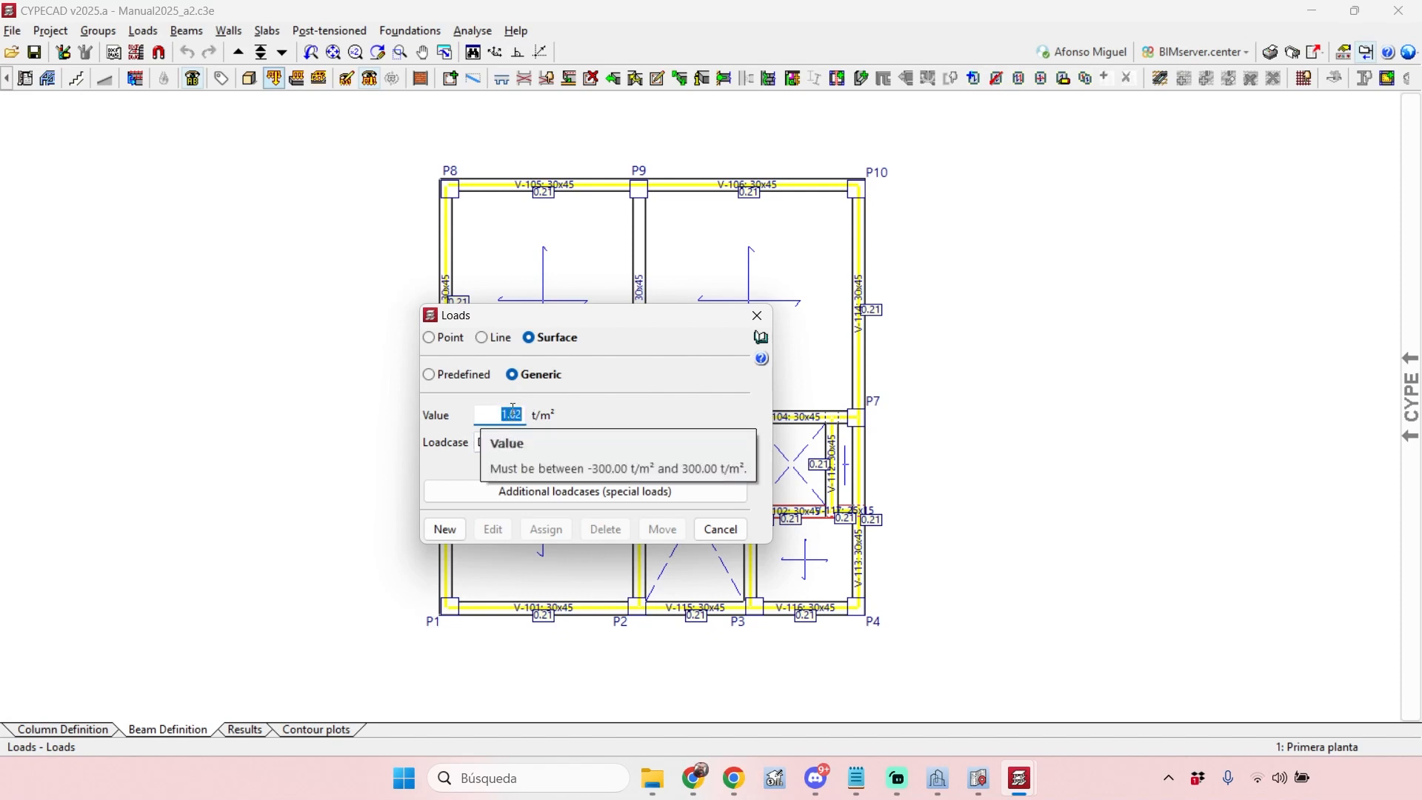
left_click(495, 339)
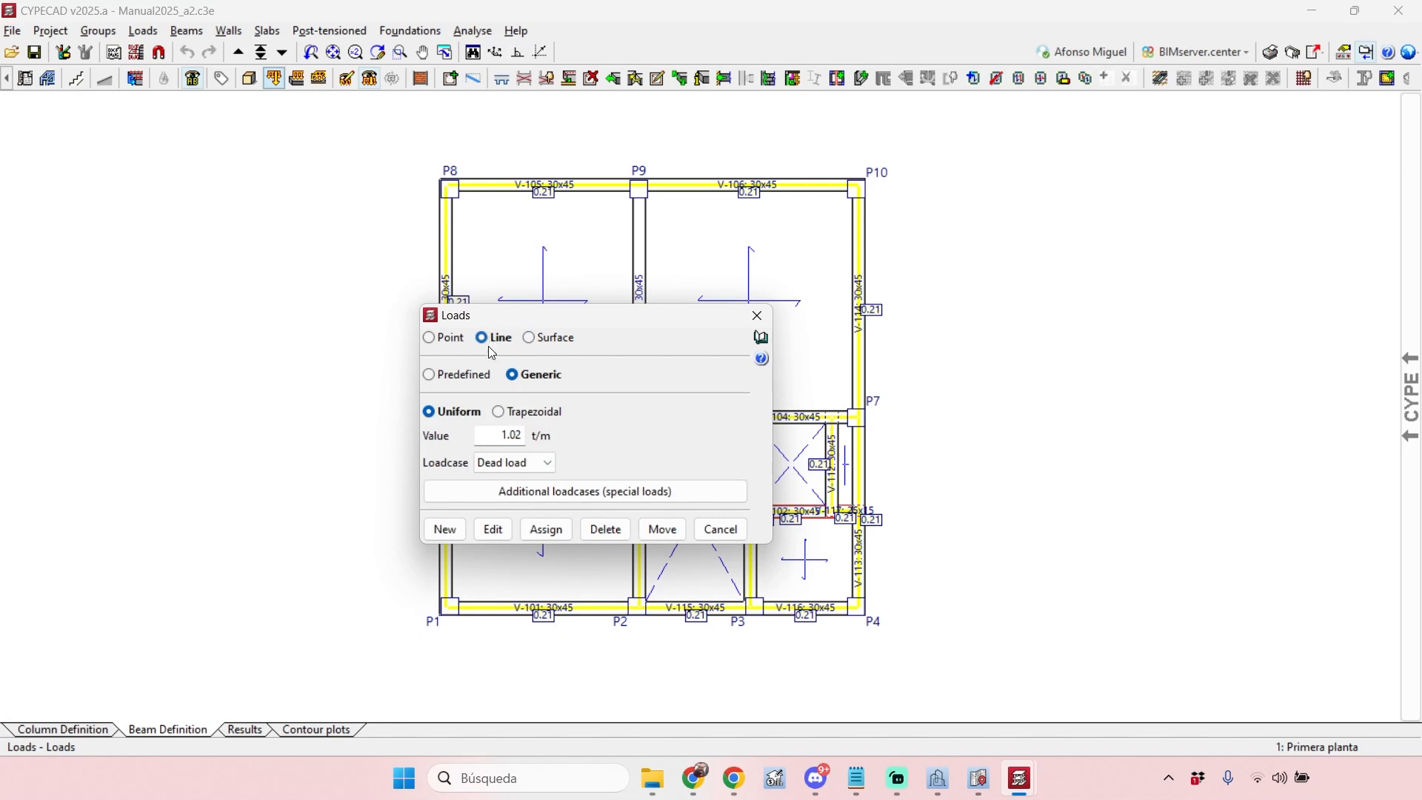
Set the line load to Predefined and check which saved references are available
left_click(453, 379)
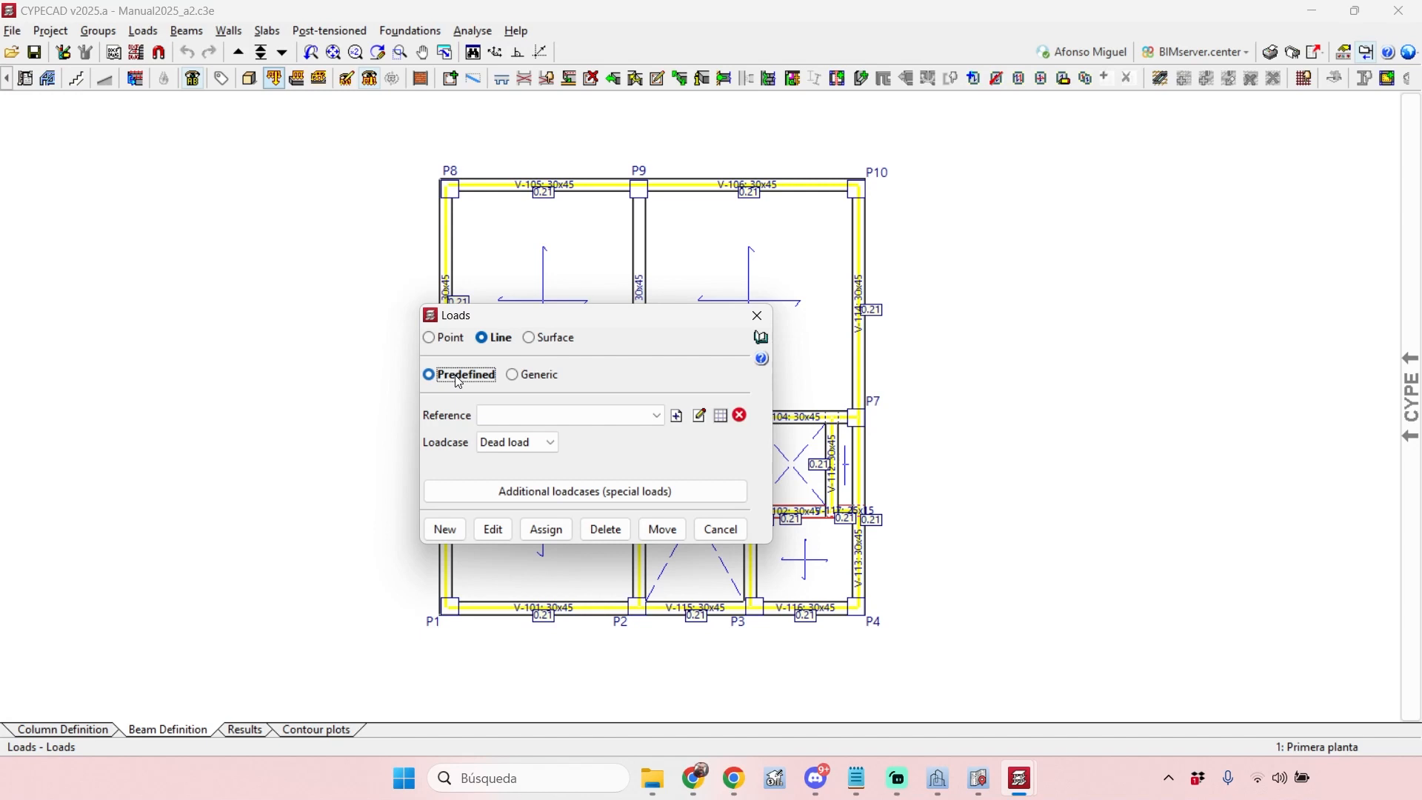
left_click_drag(636, 323, 641, 307)
left_click(643, 409)
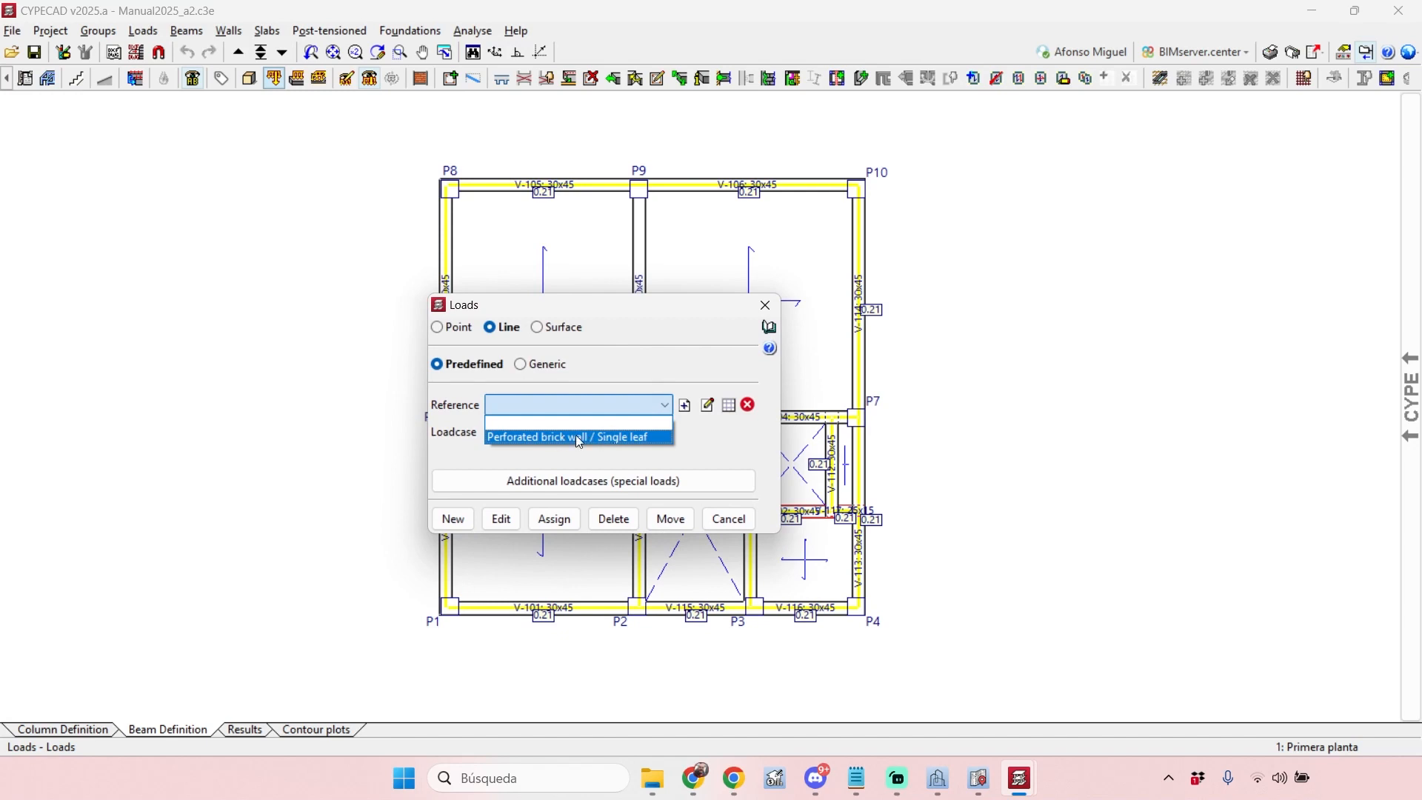
left_click(614, 371)
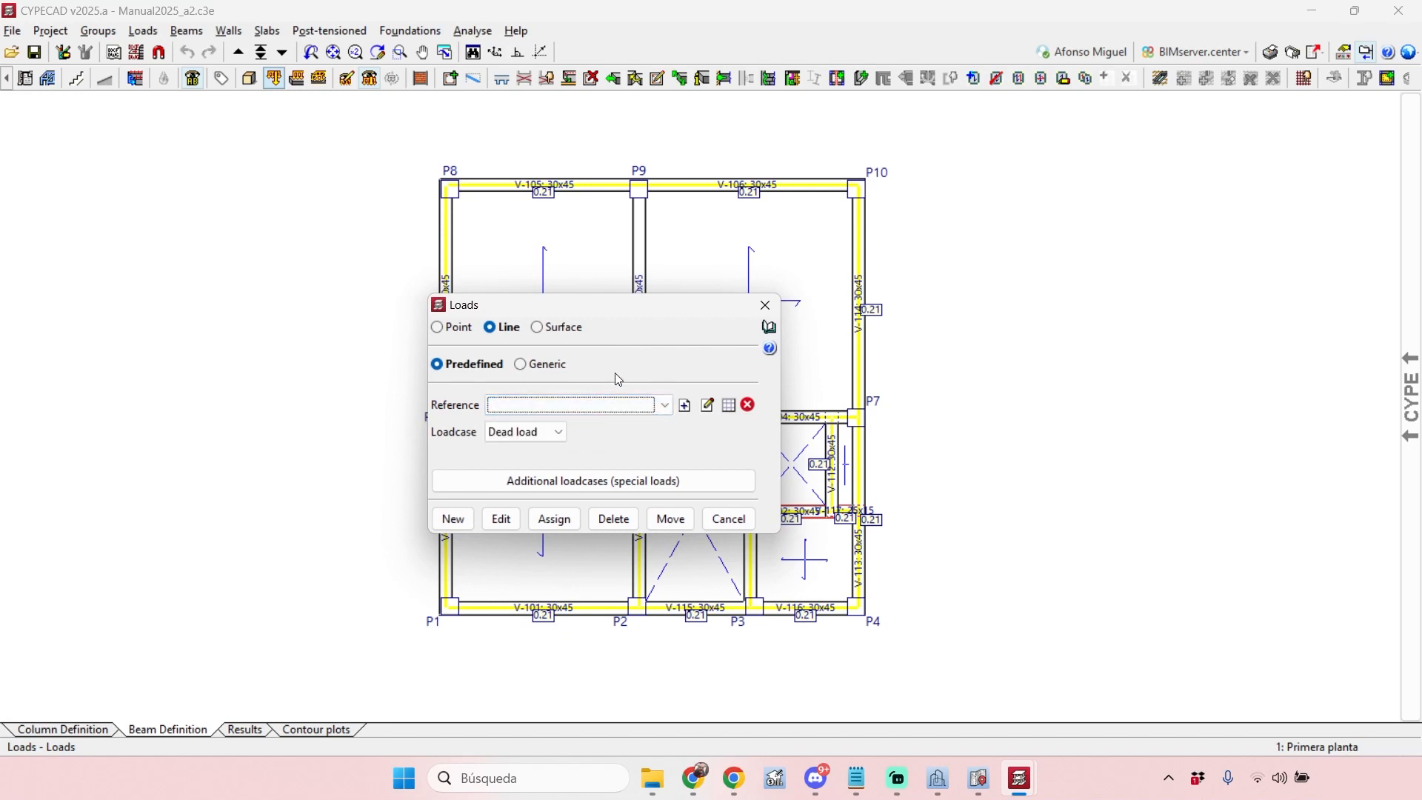
Create a new predefined line load with the reference "External Wall - Perforated brick - Double leaf"
left_click(684, 405)
left_click_drag(666, 349, 866, 394)
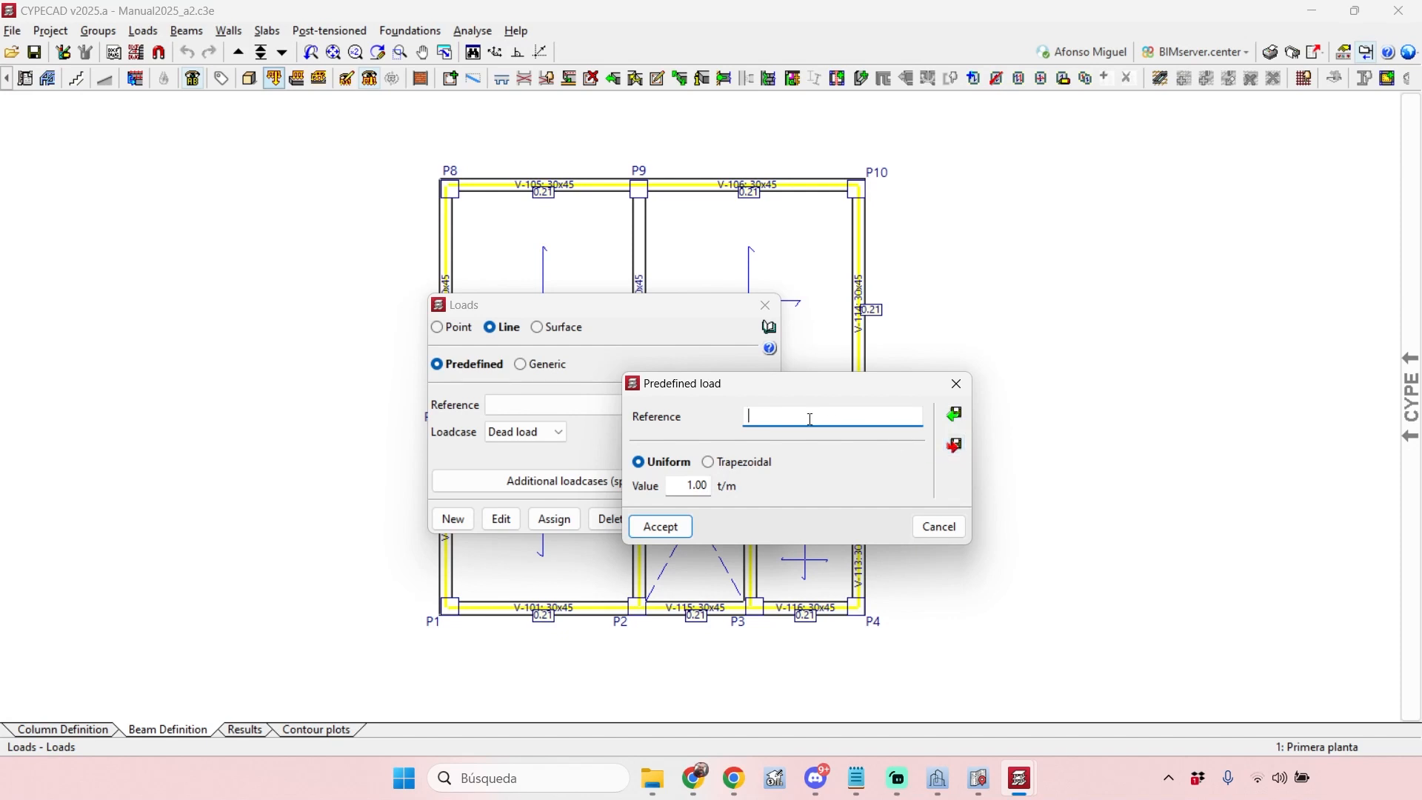
type("Brc")
key("BackSpace")
type("ick wall")
key("BackSpace")
key("BackSpace")
key("BackSpace")
key("BackSpace")
key("BackSpace")
key("BackSpace")
key("BackSpace")
key("BackSpace")
key("BackSpace")
key("BackSpace")
key("BackSpace")
type("Ec")
type("ternal ")
type("Wall - ")
type("Perfor")
type("ated")
type(" brick")
type("-")
type(" Dou ble")
key("BackSpace")
key("BackSpace")
key("BackSpace")
key("BackSpace")
type("ble leaf")
left_click_drag(851, 416, 731, 409)
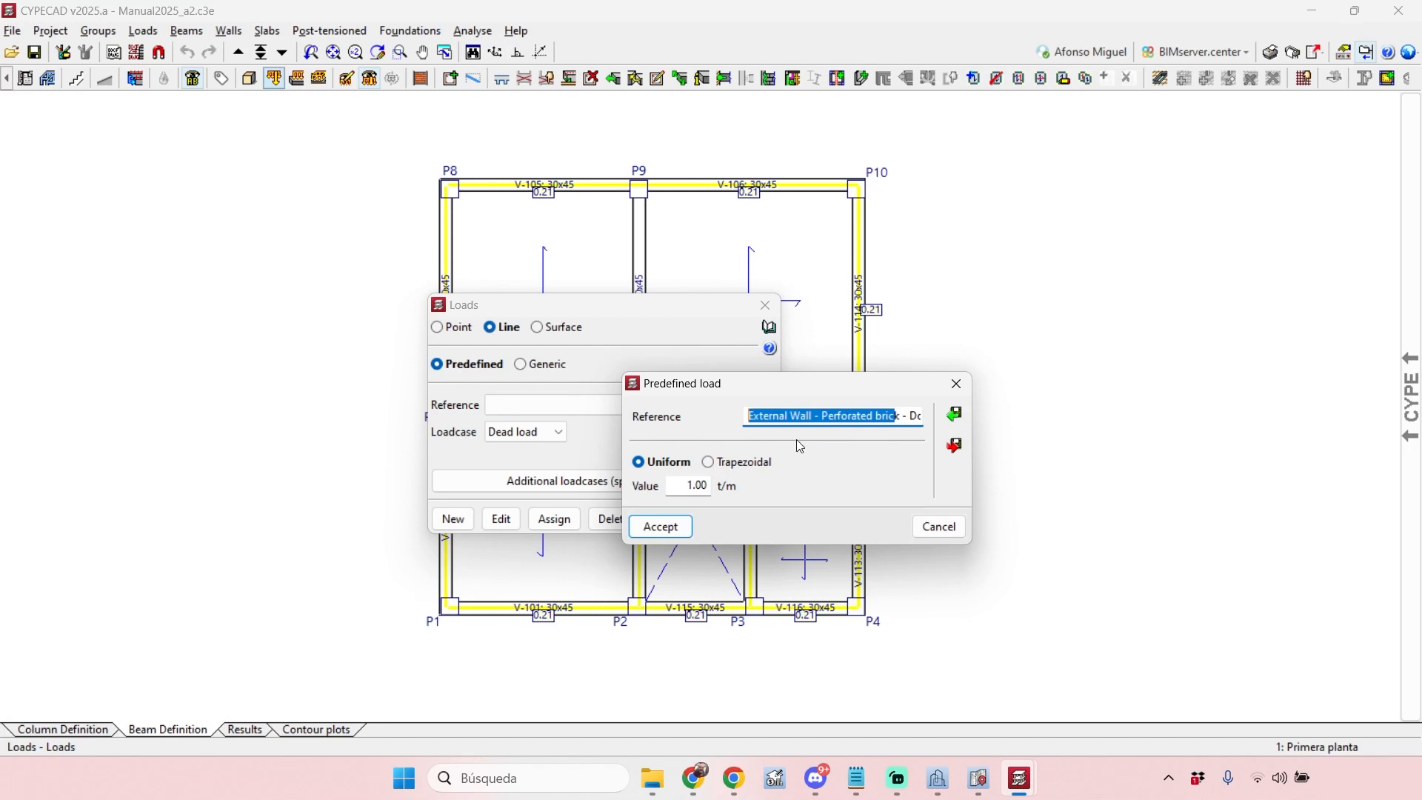
Give the double-leaf wall load a uniform value of 0.35 t/m and save it
left_click(675, 488)
type("0")
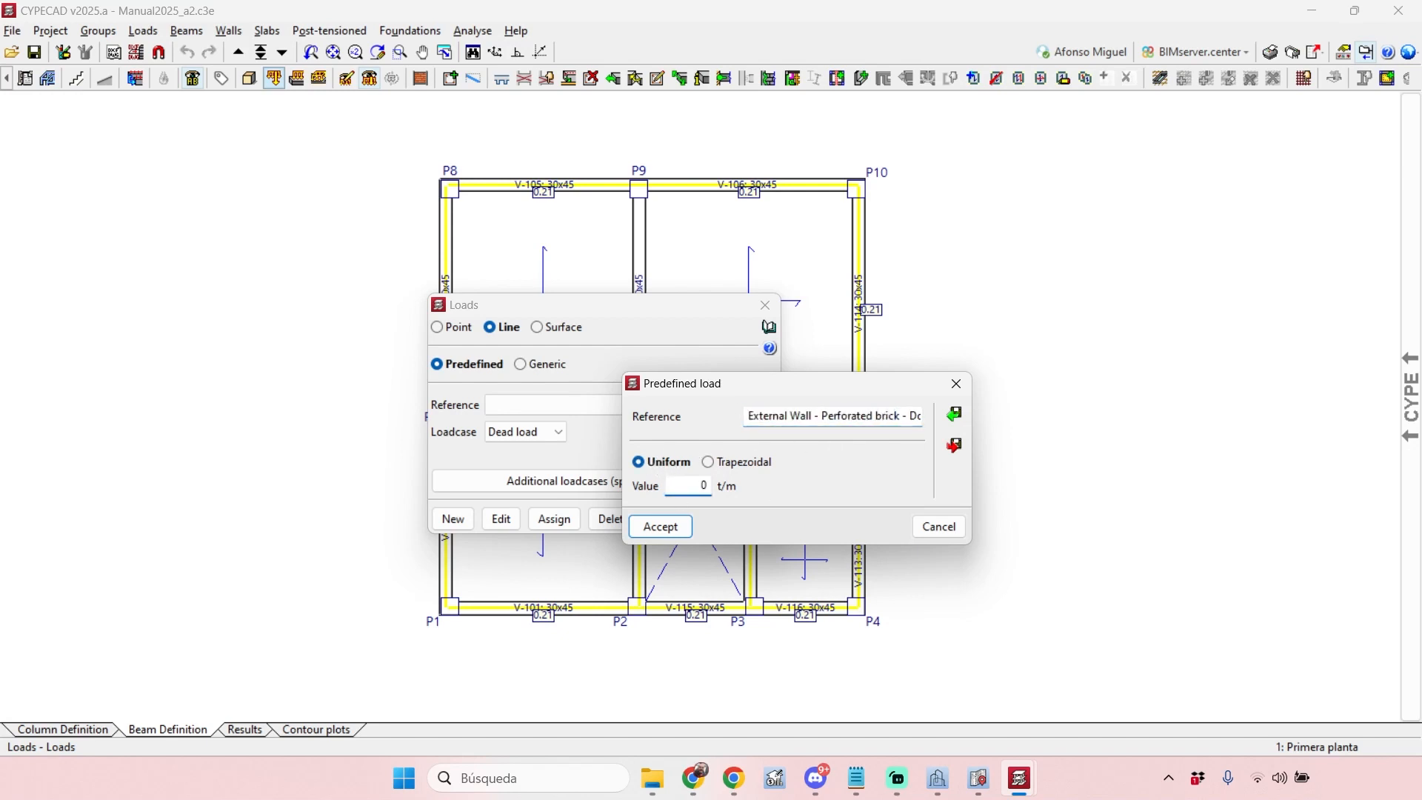
type(".35")
left_click_drag(686, 486, 725, 488)
left_click(677, 528)
Review the saved line load references and the reordering options in the predefined load list
left_click(566, 405)
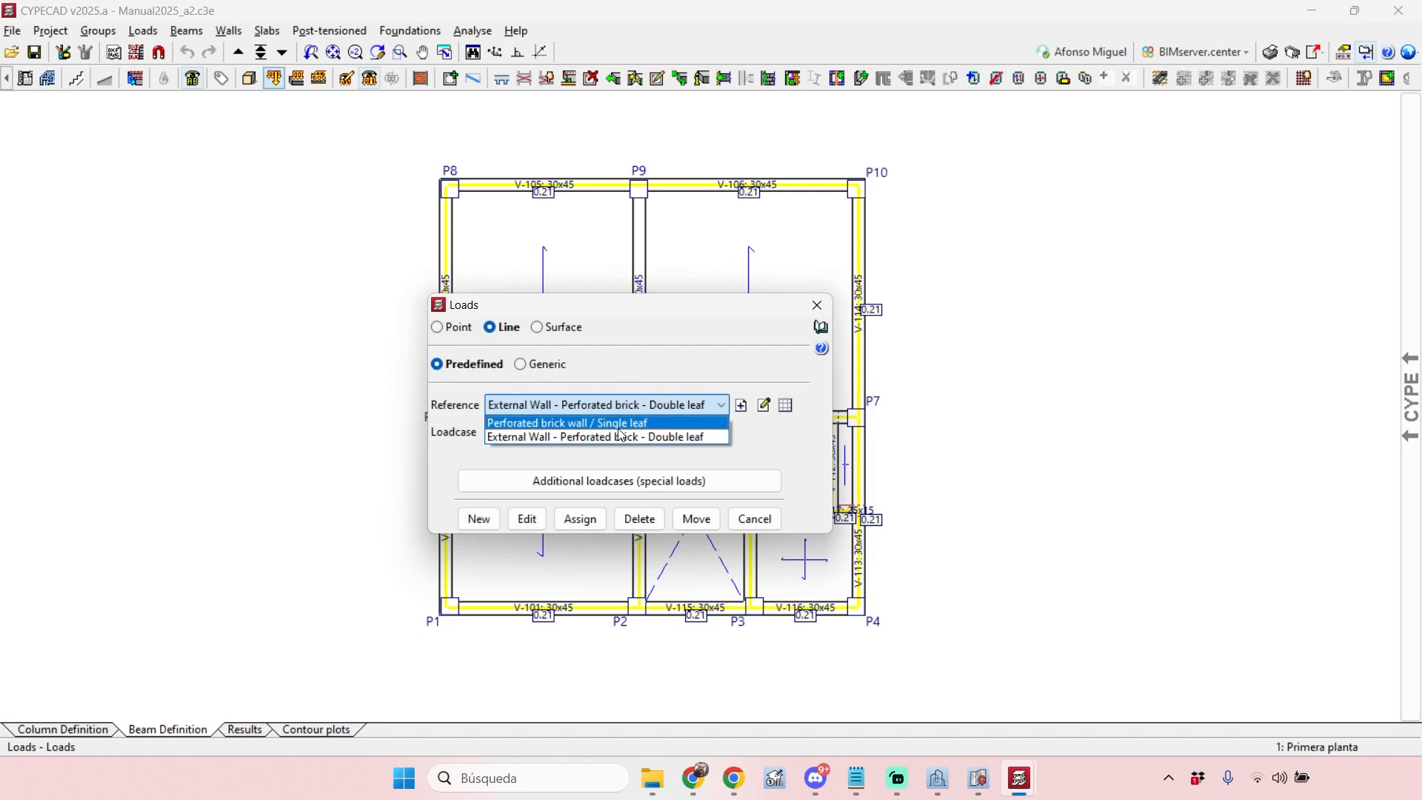
left_click(786, 405)
left_click(787, 405)
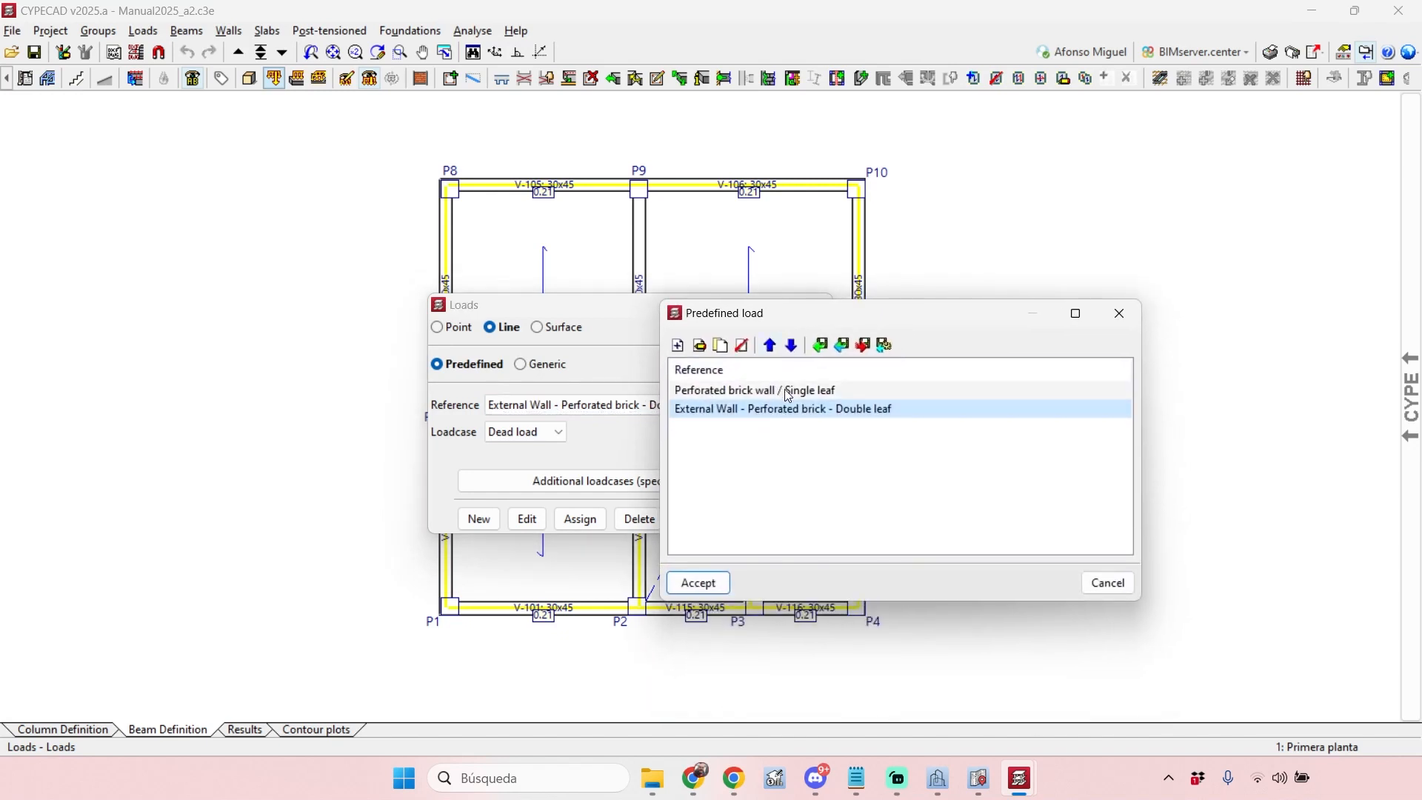
left_click_drag(833, 315, 674, 327)
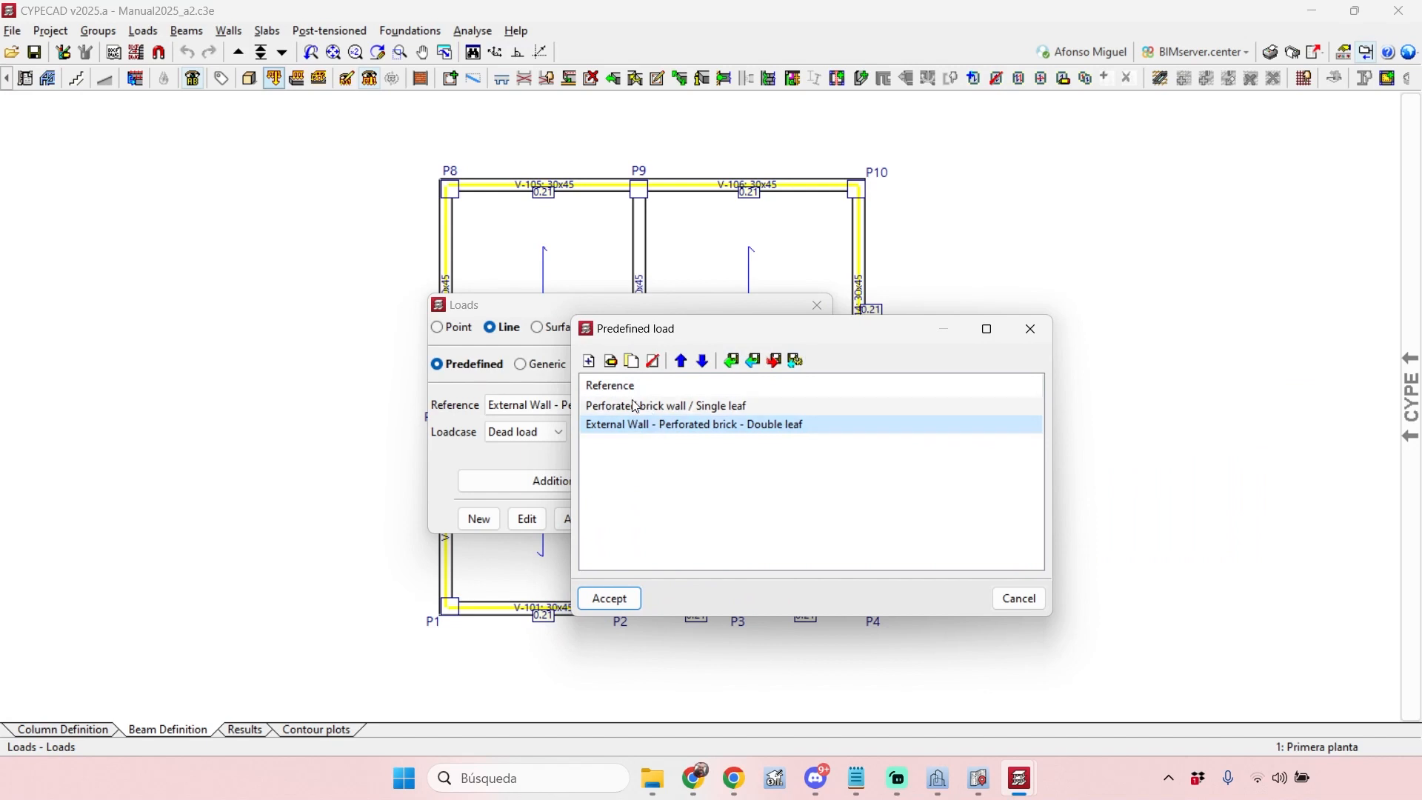
left_click(681, 361)
left_click(703, 360)
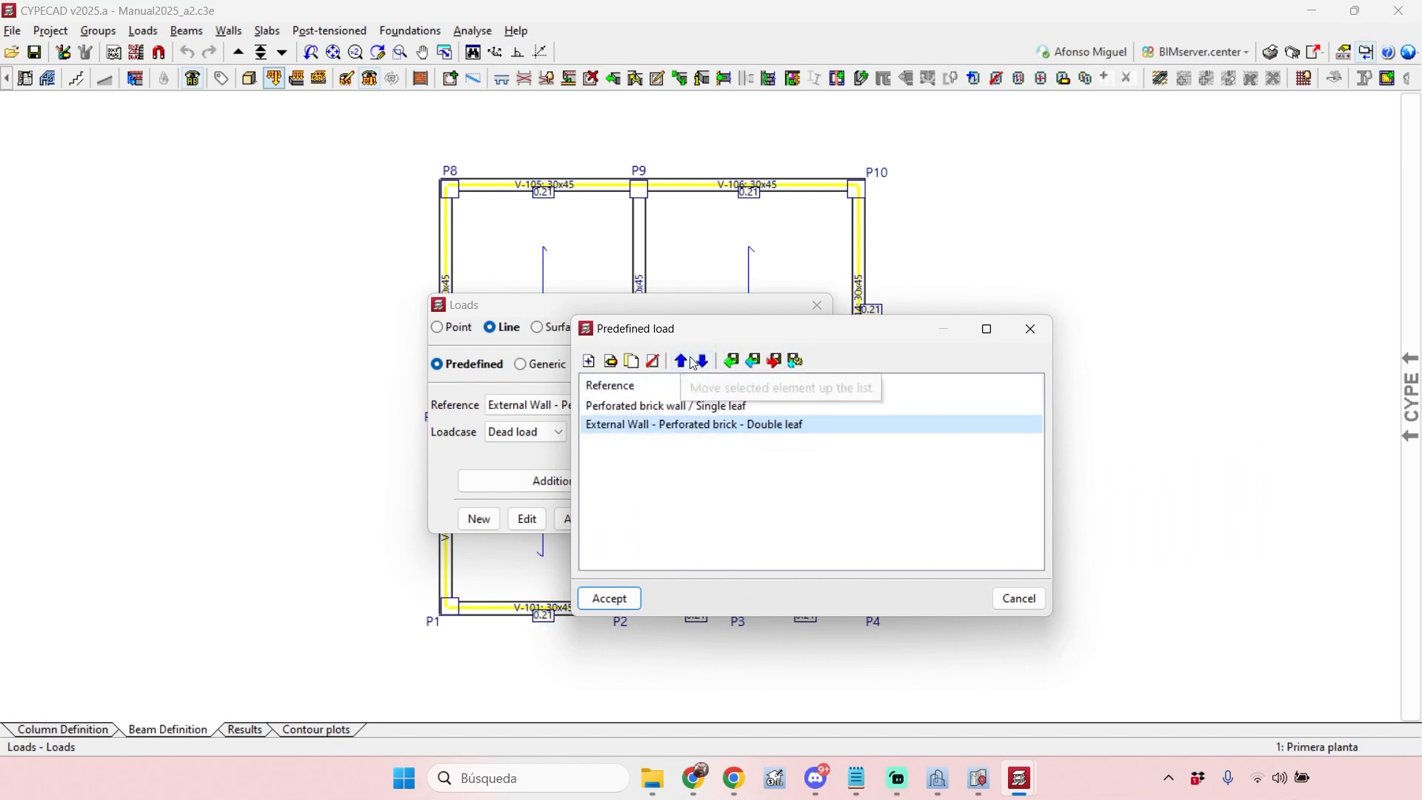
Duplicate the double-leaf load as "External Wall - Perforated brick - Single leaf" with a uniform value of 0.24 t/m
left_click(631, 361)
left_click_drag(813, 432, 712, 423)
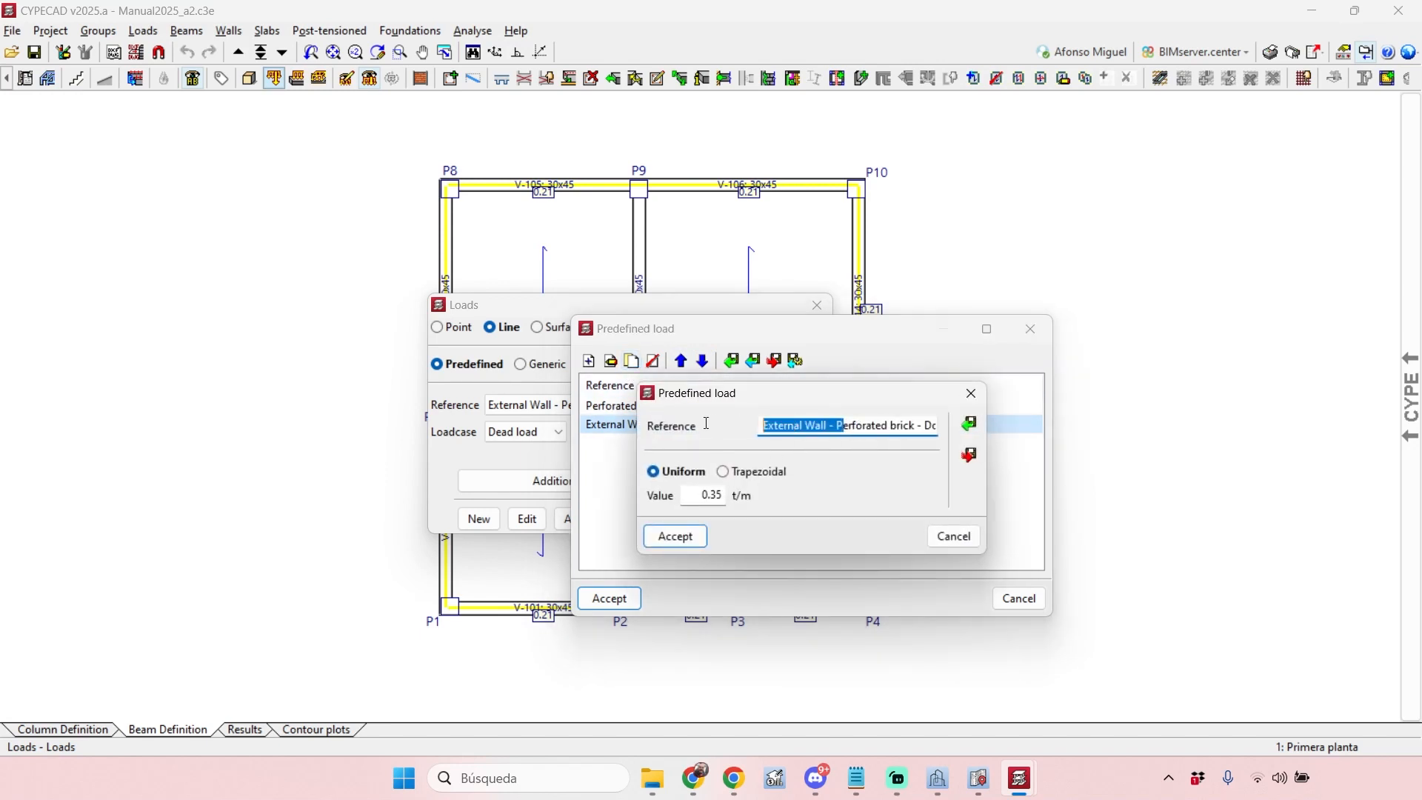
left_click(793, 426)
left_click_drag(813, 425, 879, 424)
left_click(926, 427)
left_click(908, 424)
type("Siungle lea")
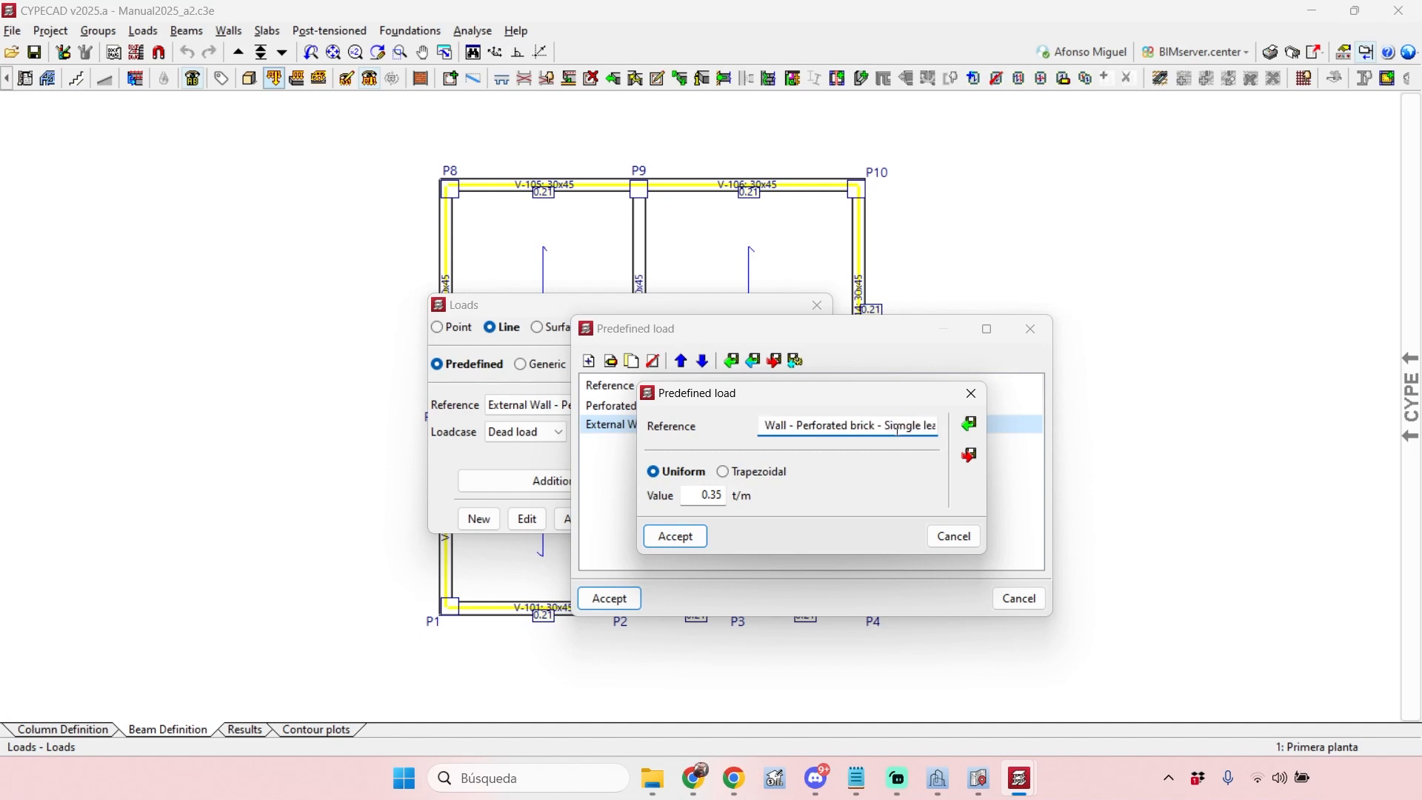
key("Tab")
type("0")
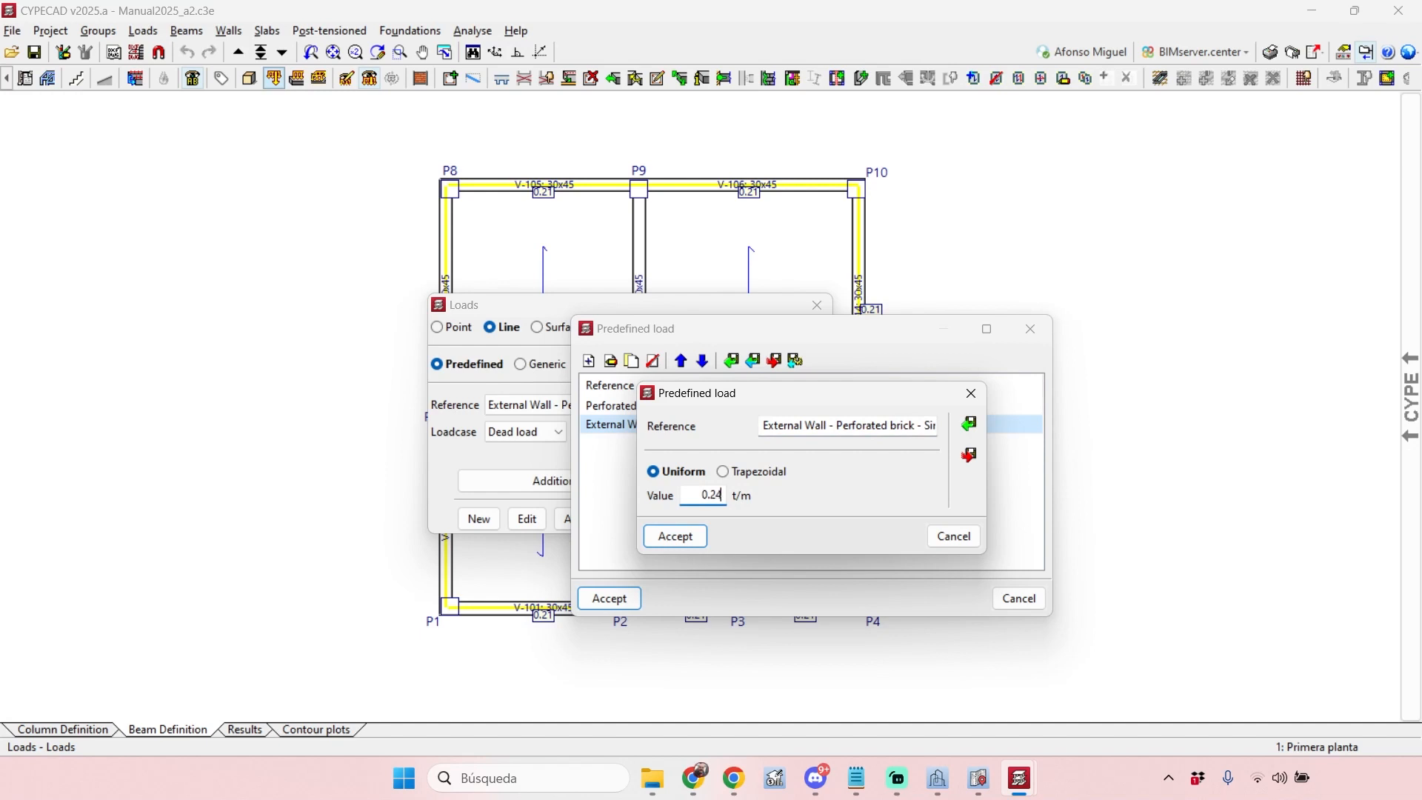
left_click(675, 536)
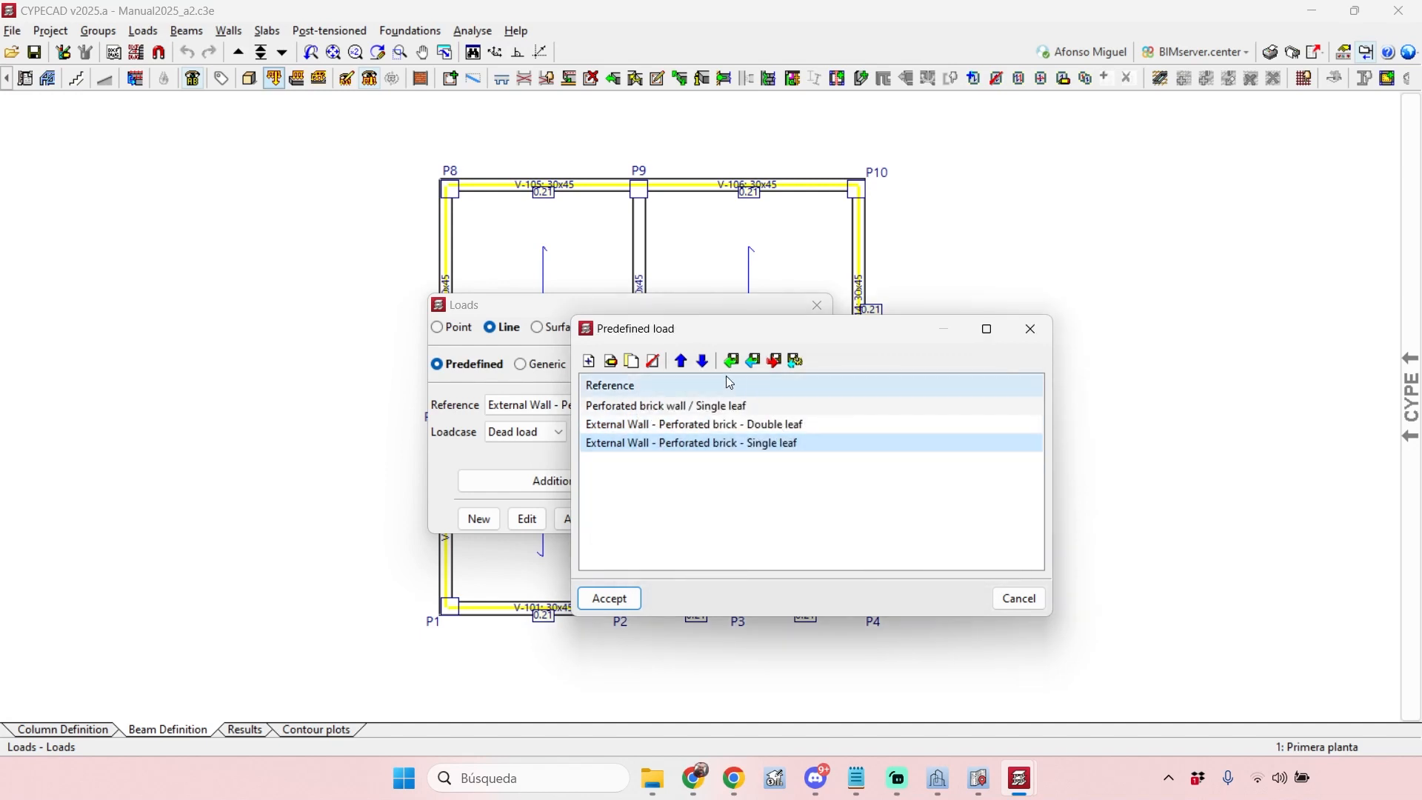
Move the external single-leaf load above the double-leaf one, accept the list and recheck the saved references
left_click(681, 361)
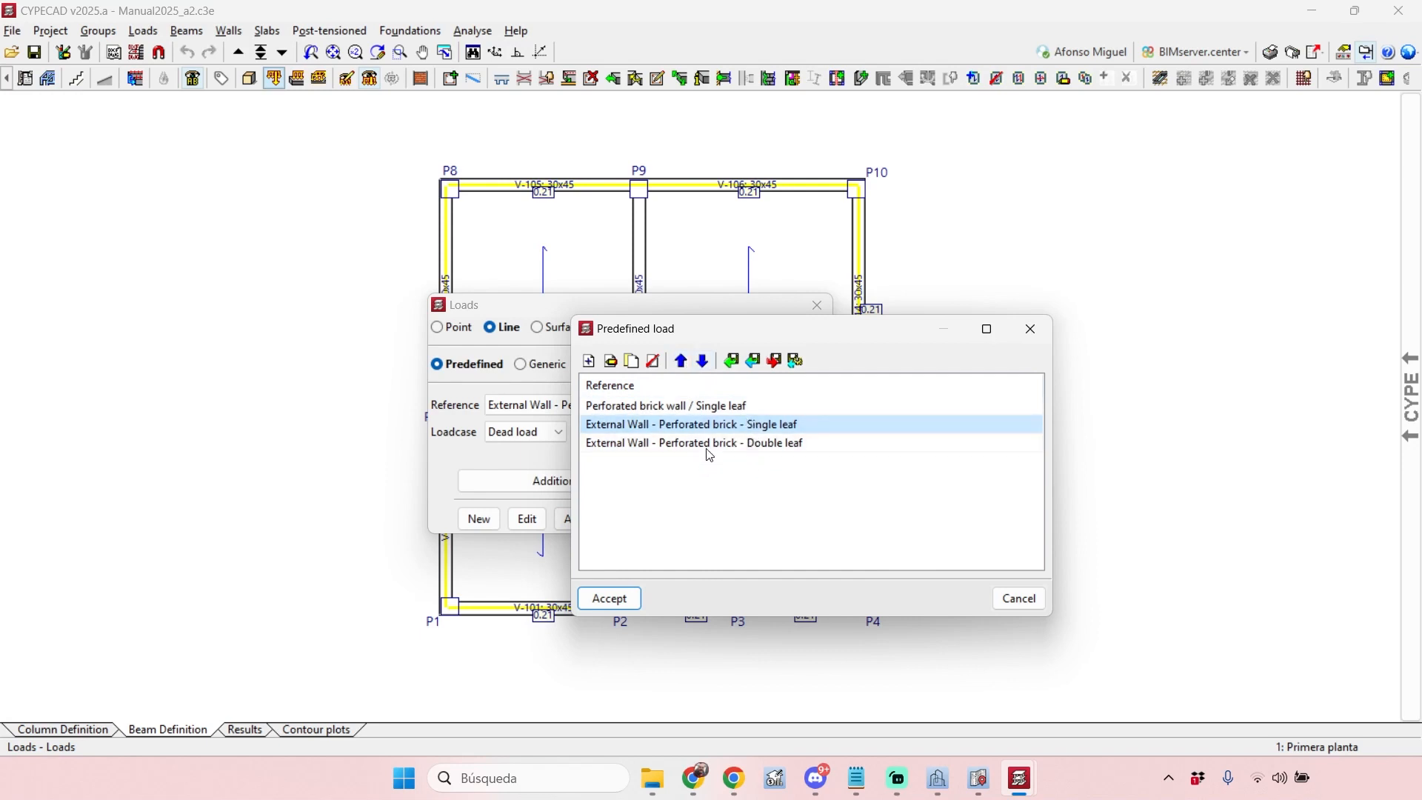
left_click(612, 598)
left_click(687, 406)
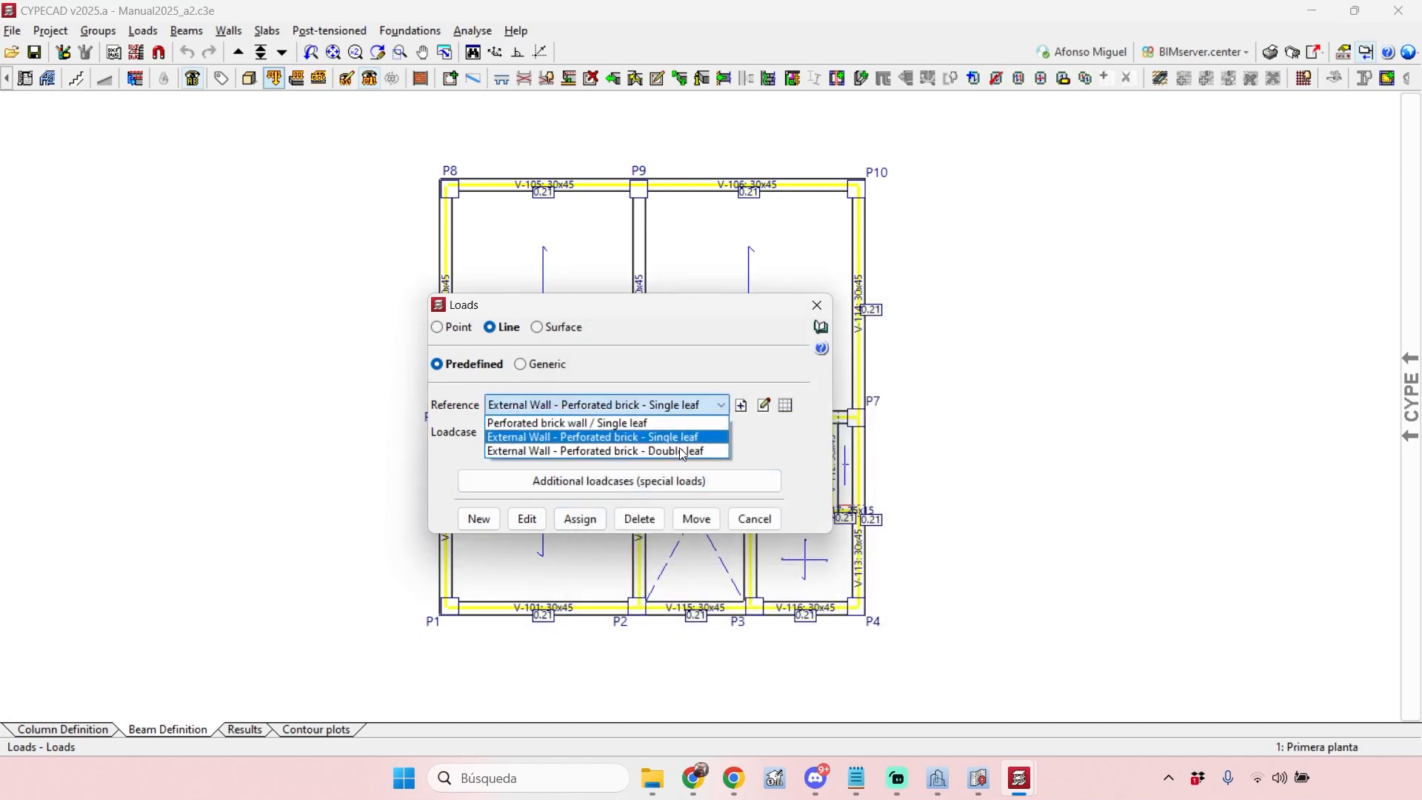
left_click(741, 428)
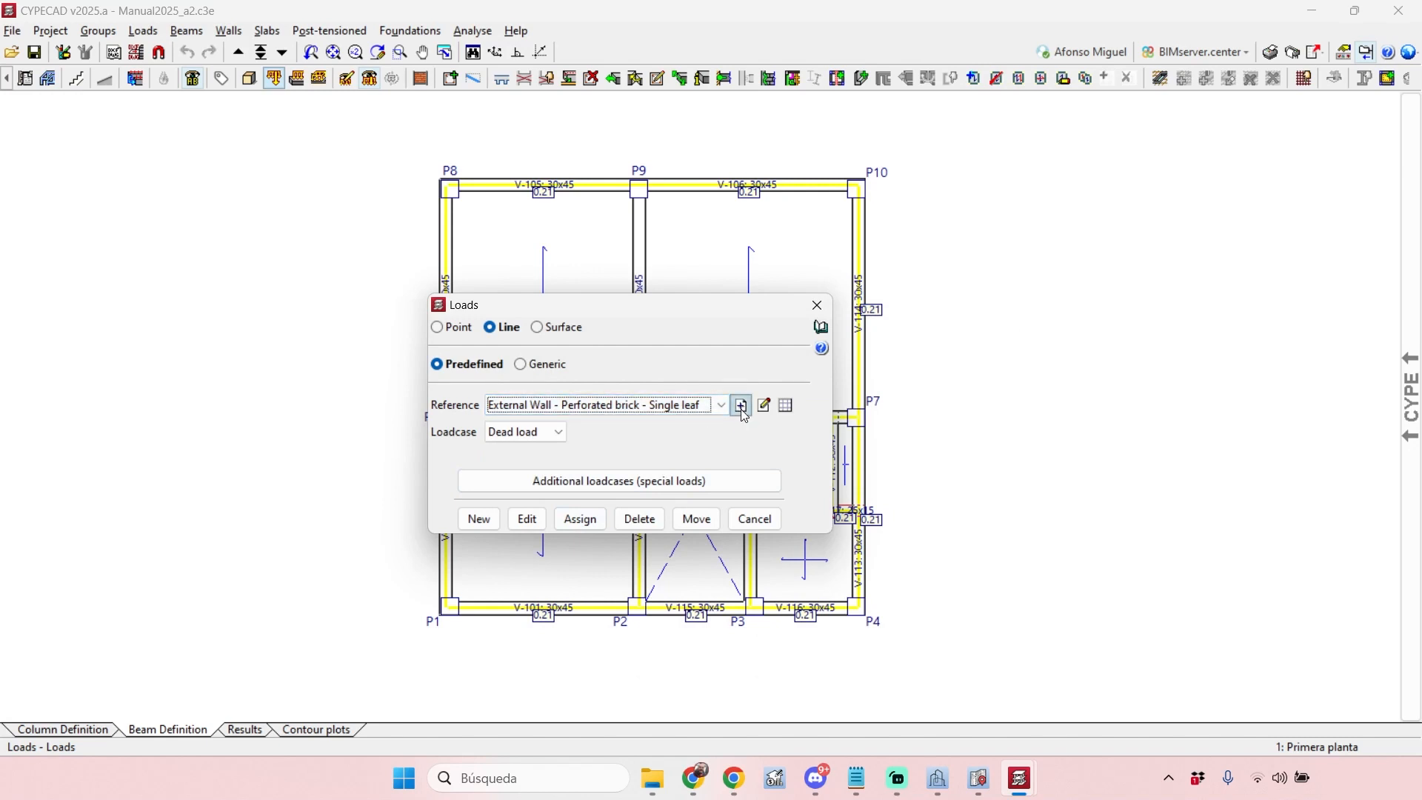
left_click(782, 412)
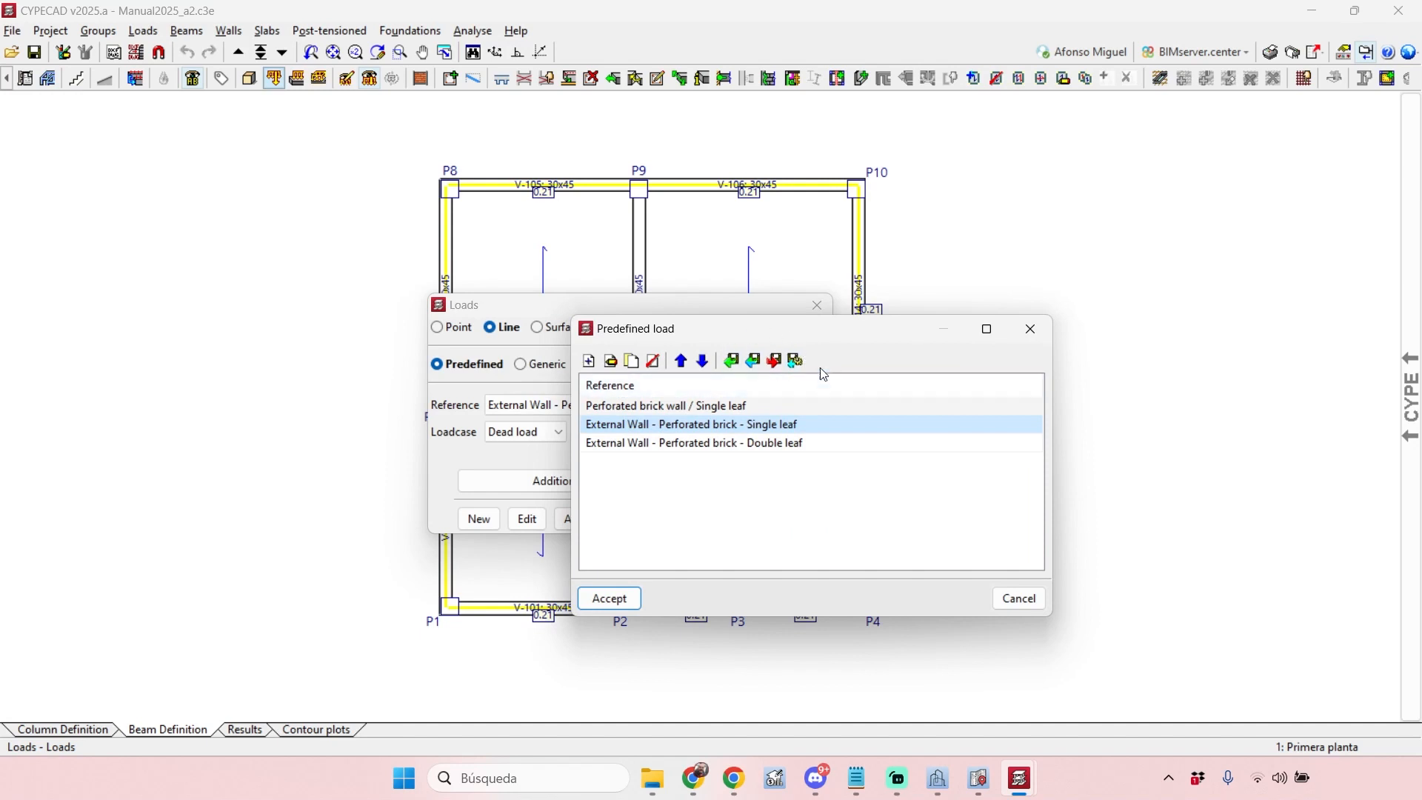
left_click(1030, 328)
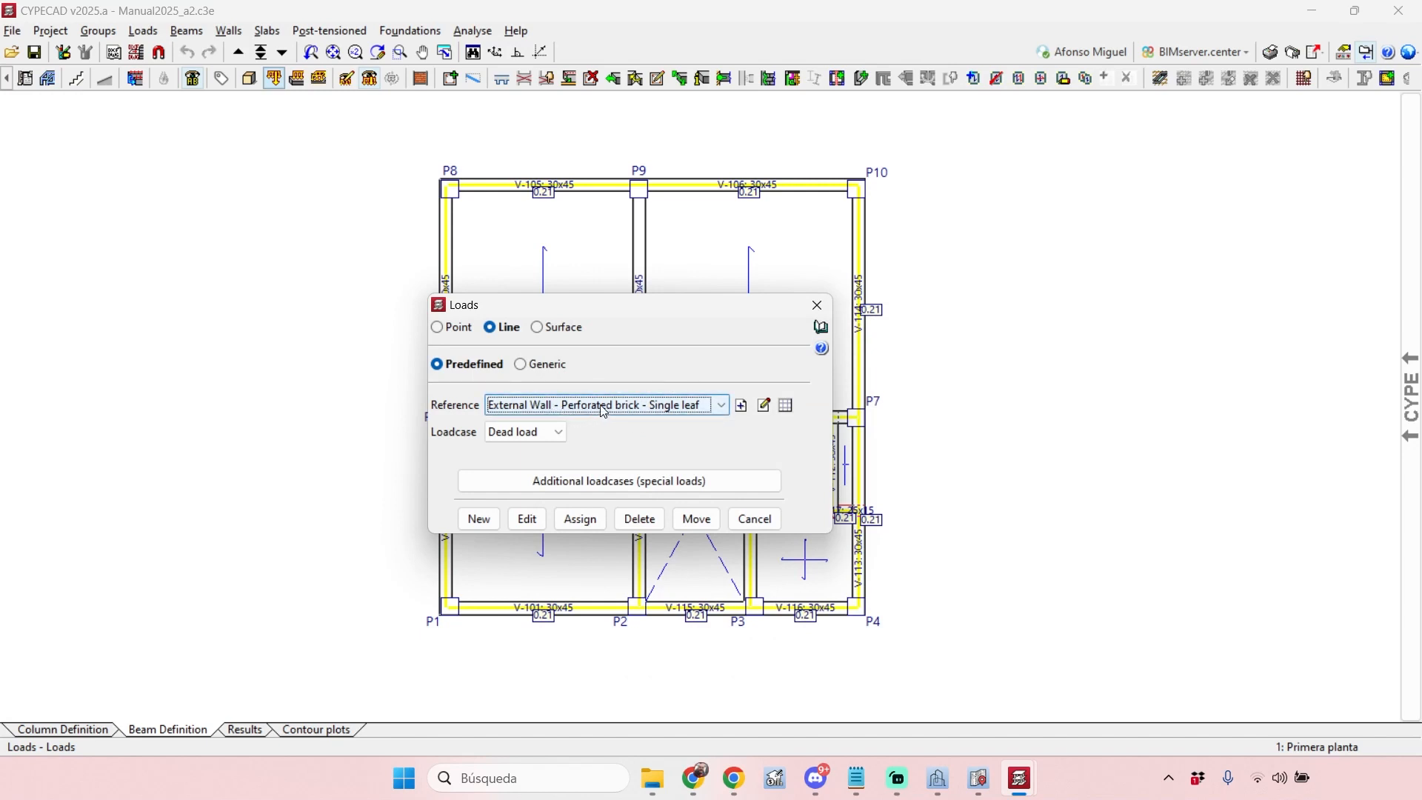
Place the external single-leaf wall line load under the Dead load loadcase along beam V-103 between P5 and P6
left_click(546, 430)
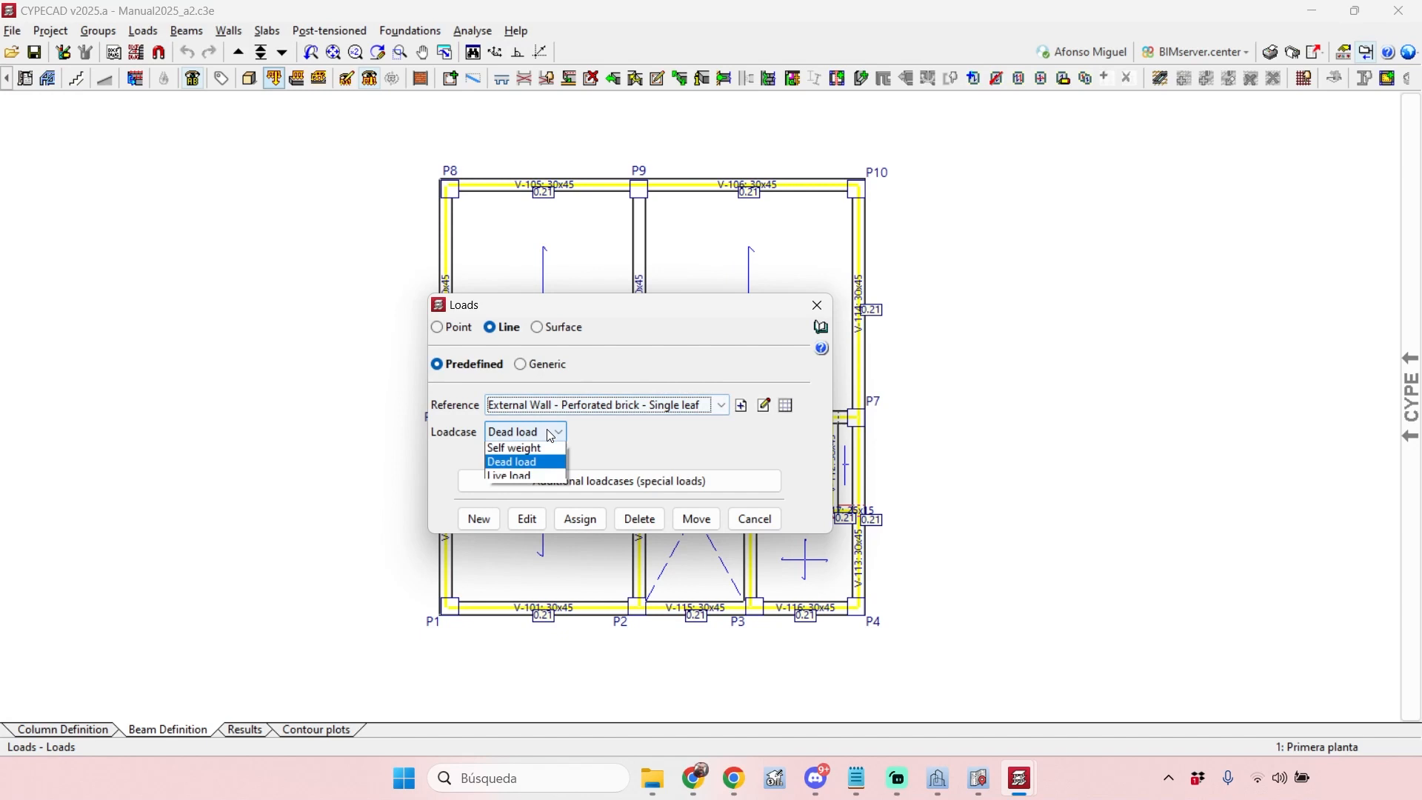
left_click(661, 450)
left_click_drag(689, 304, 913, 289)
left_click(696, 507)
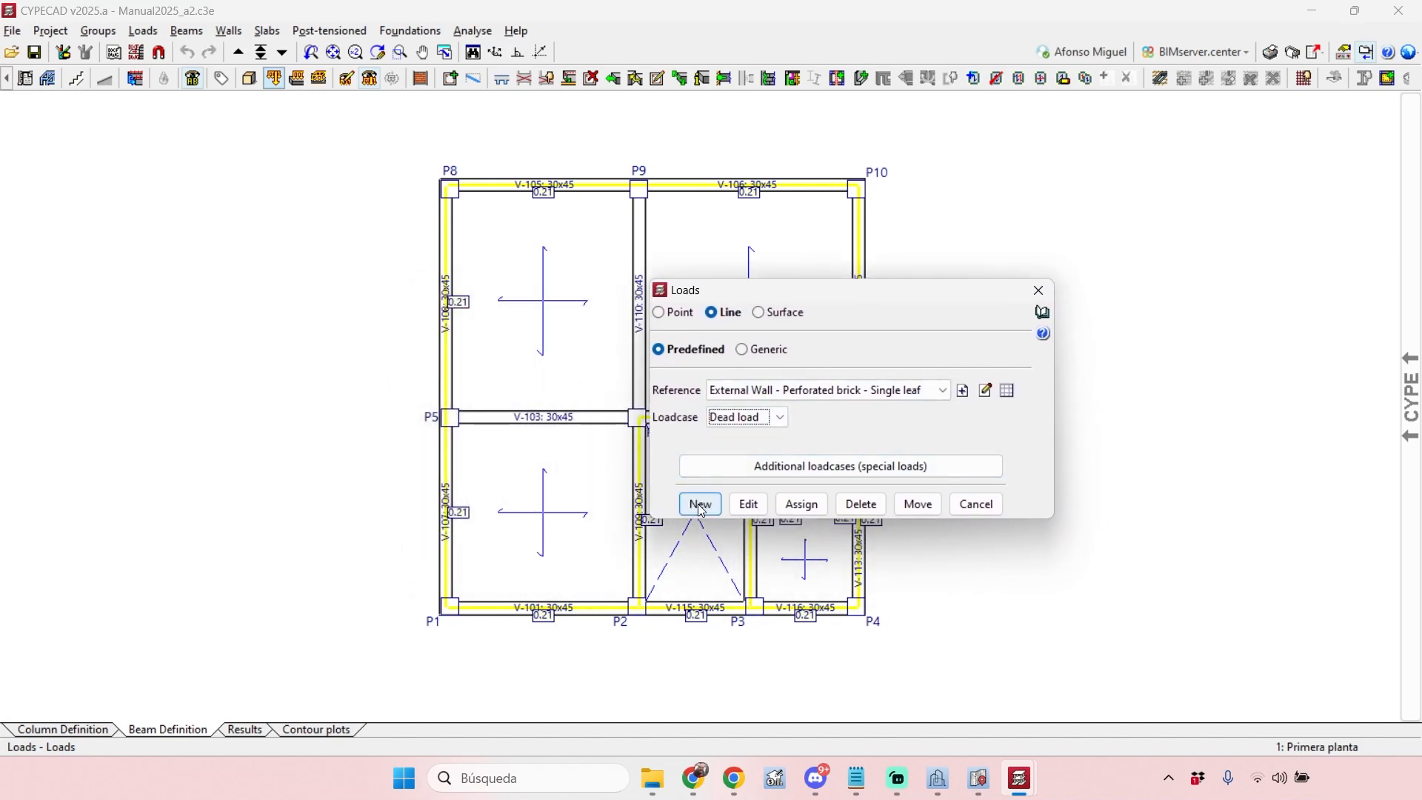
scroll(476, 416, "up", 2)
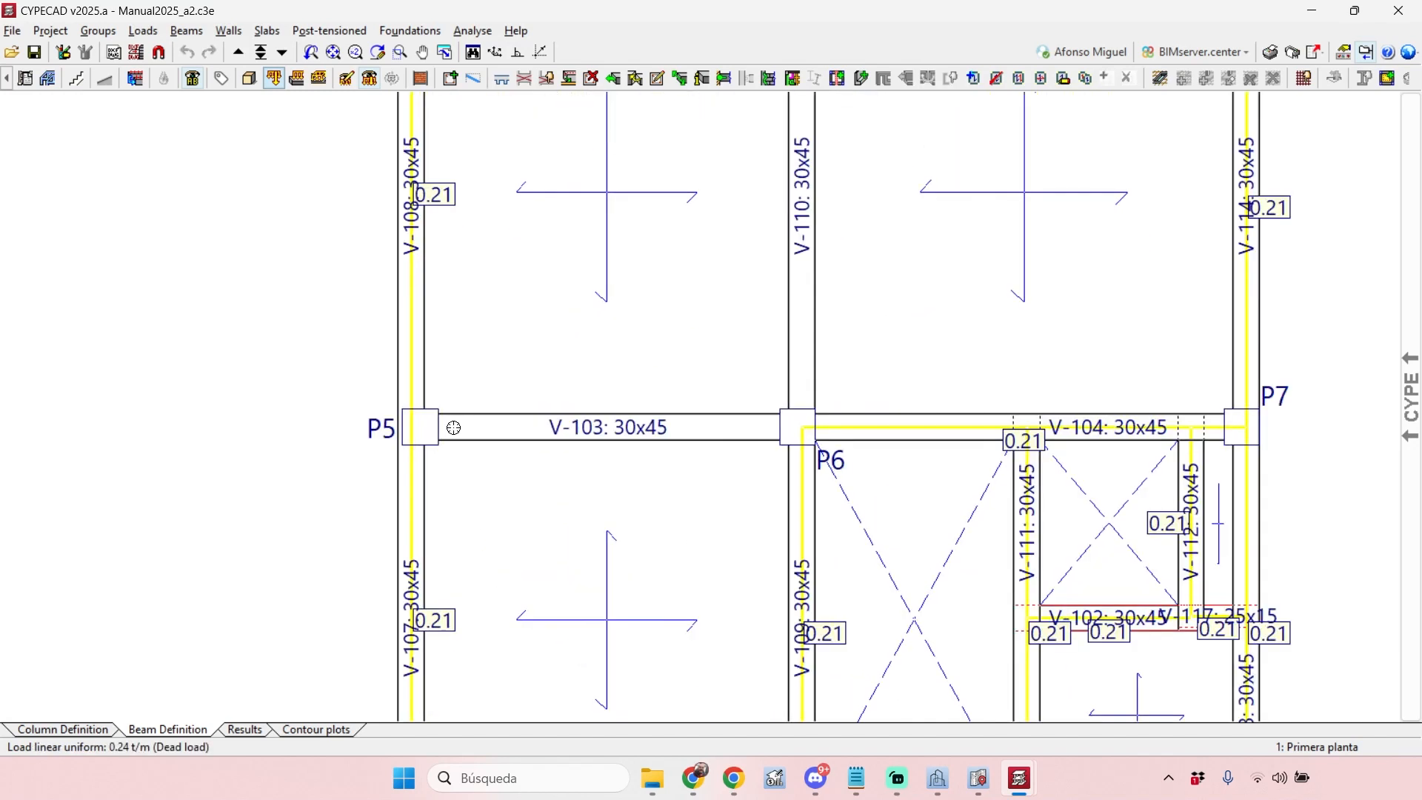
left_click(450, 427)
left_click(735, 436)
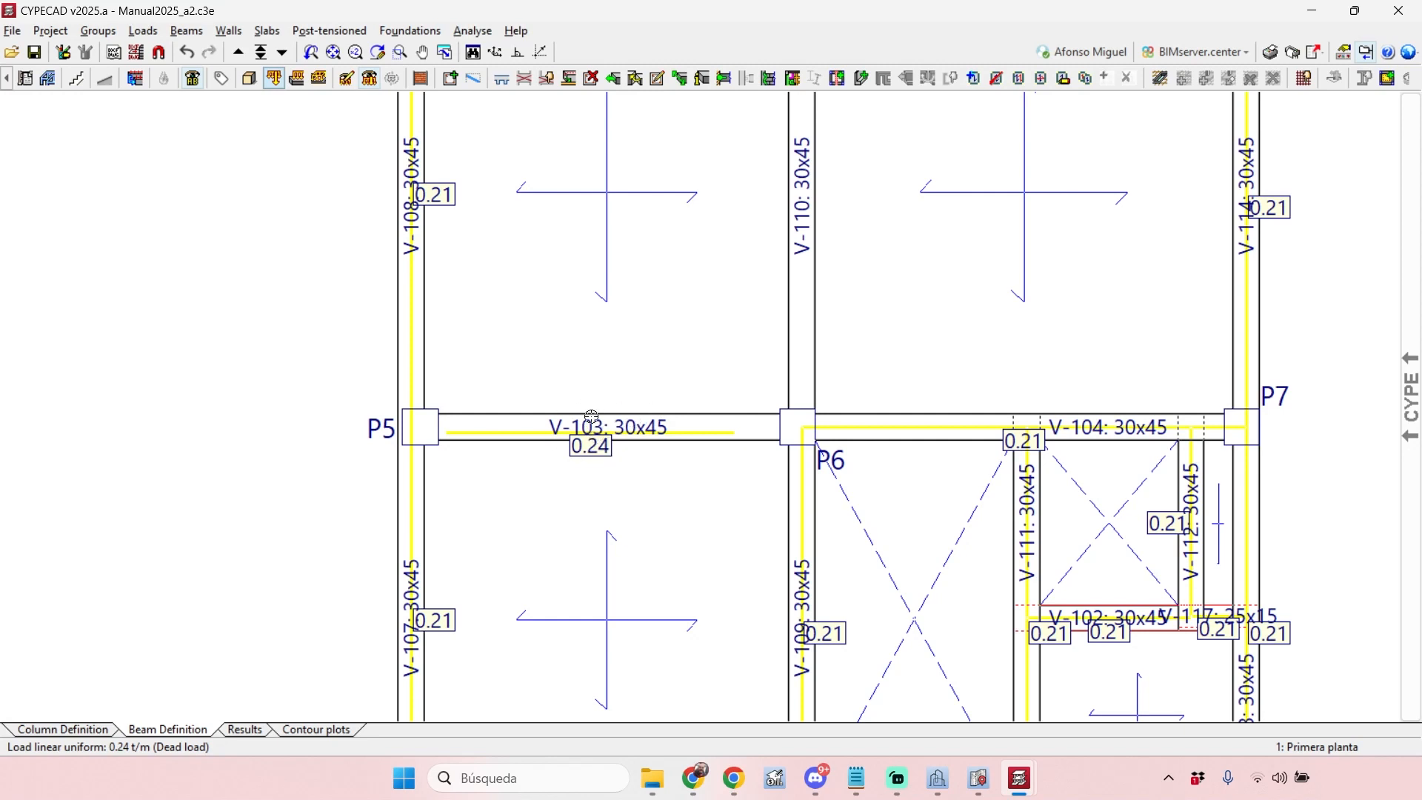
scroll(596, 437, "down", 1)
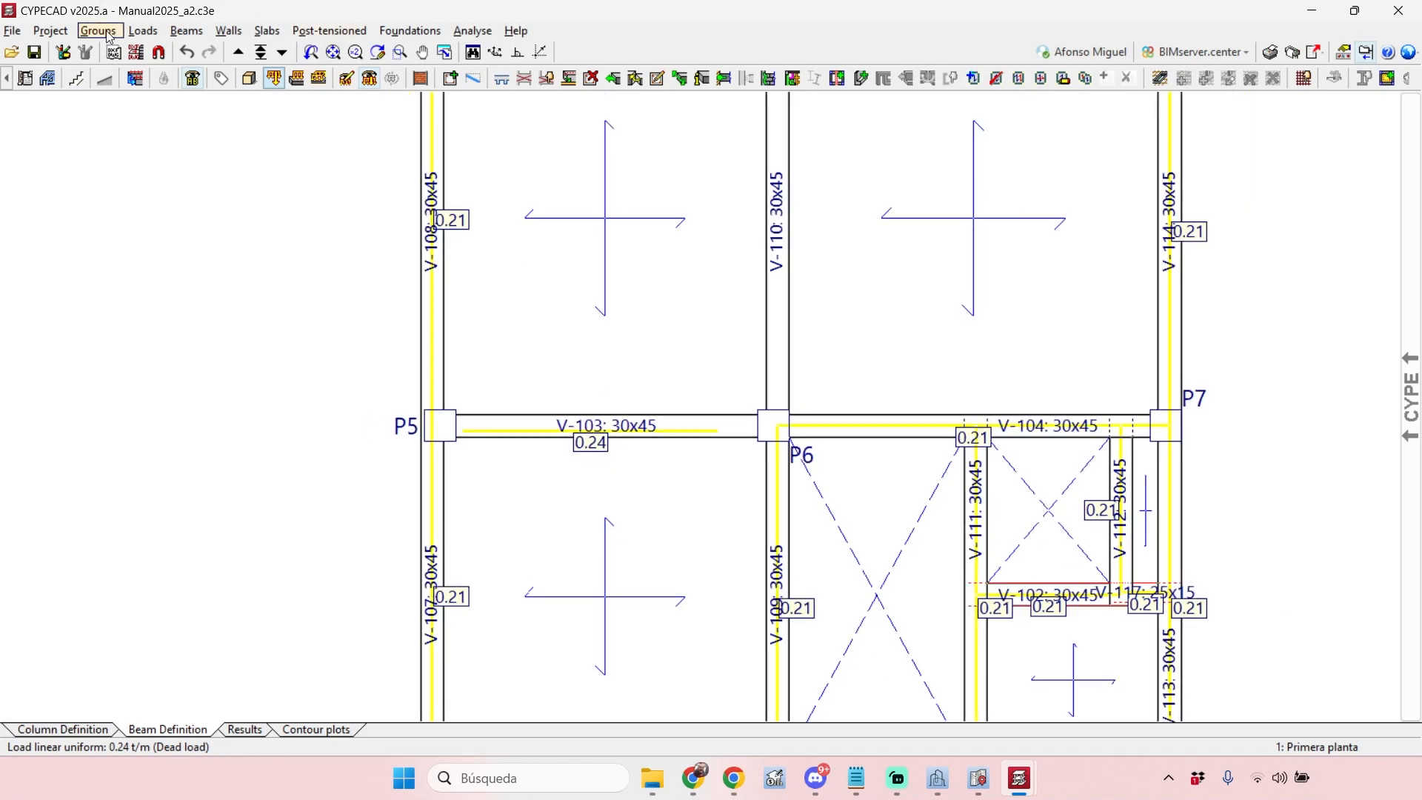
Change the line load on beam V-108 to the predefined reference External Wall - Perforated brick - Double leaf under Dead load
left_click(143, 30)
left_click(230, 165)
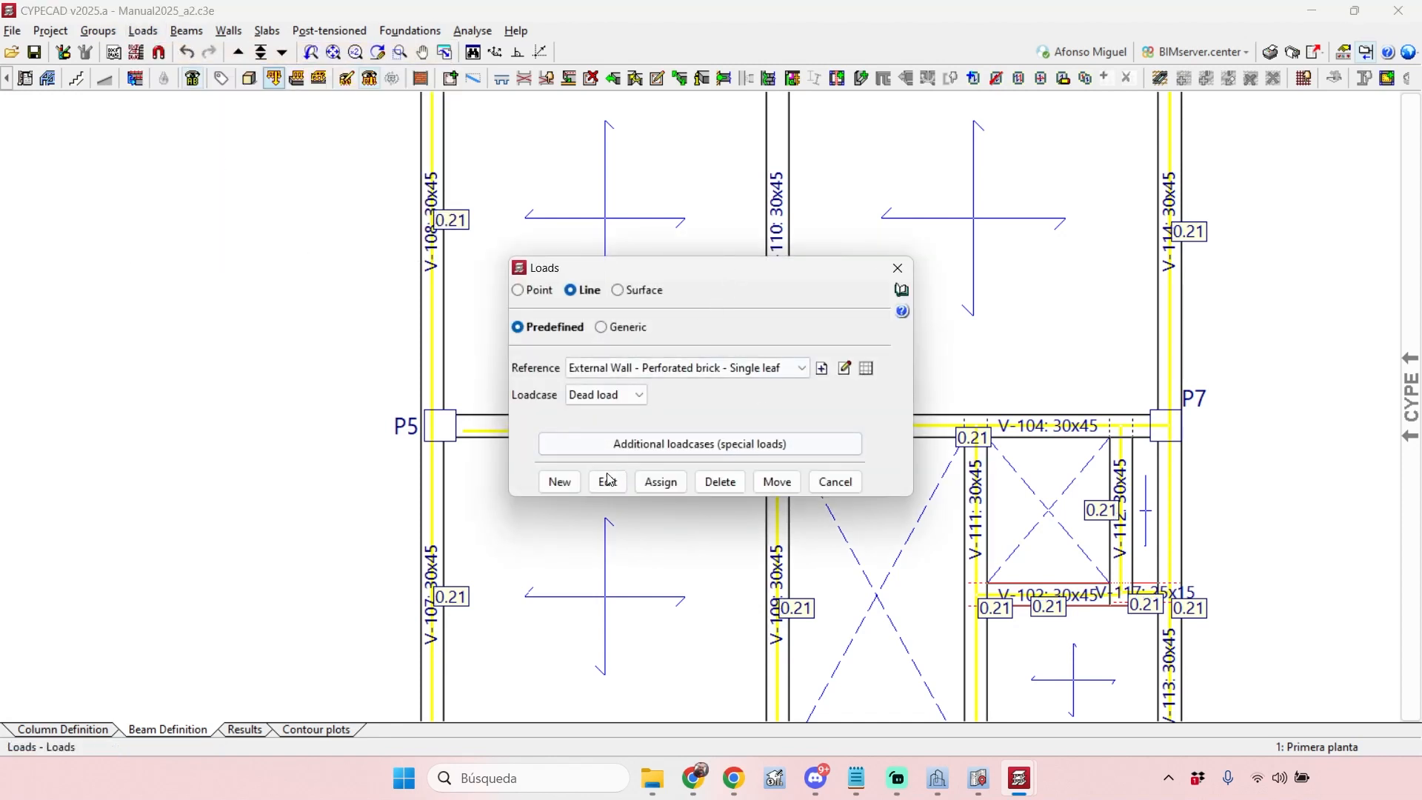
left_click(608, 481)
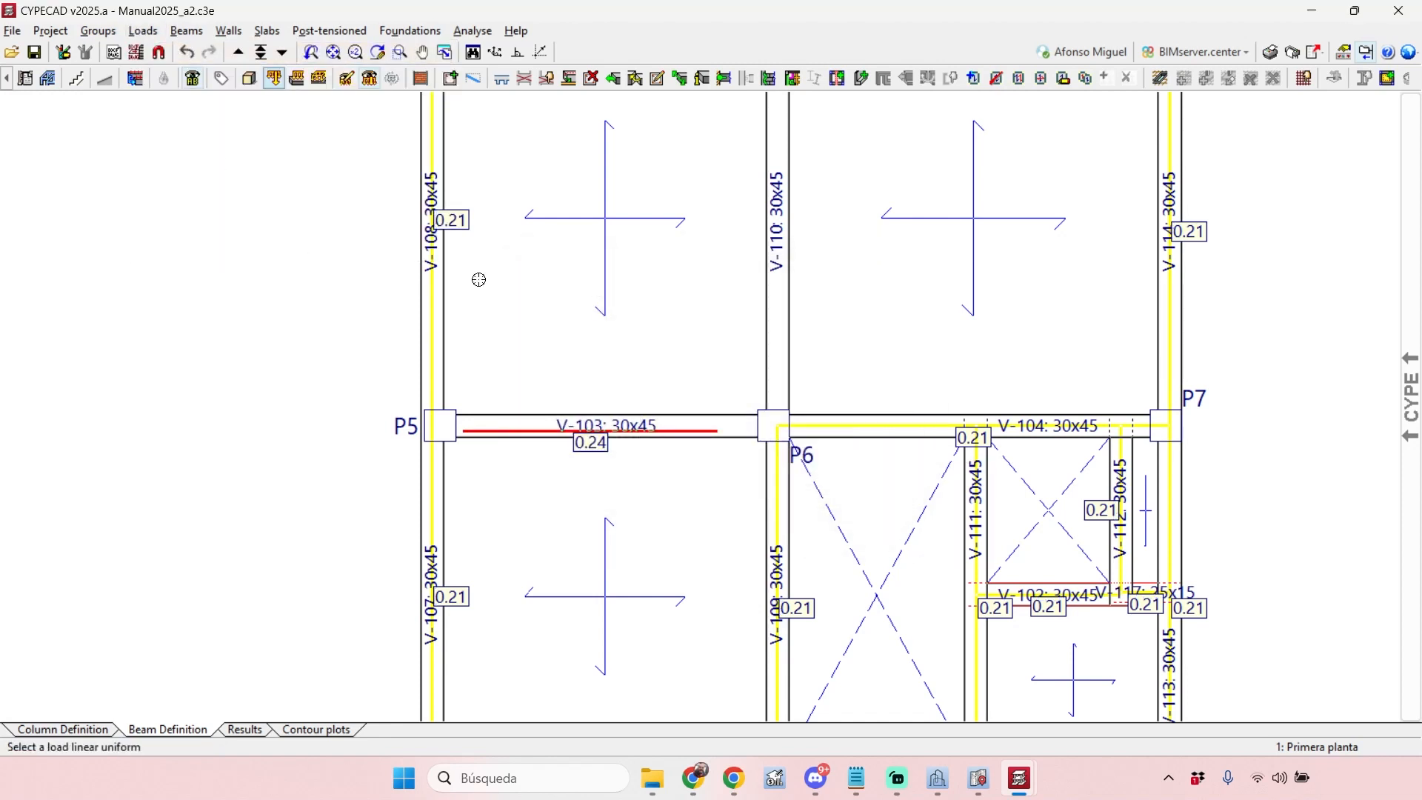
left_click(434, 234)
left_click(680, 365)
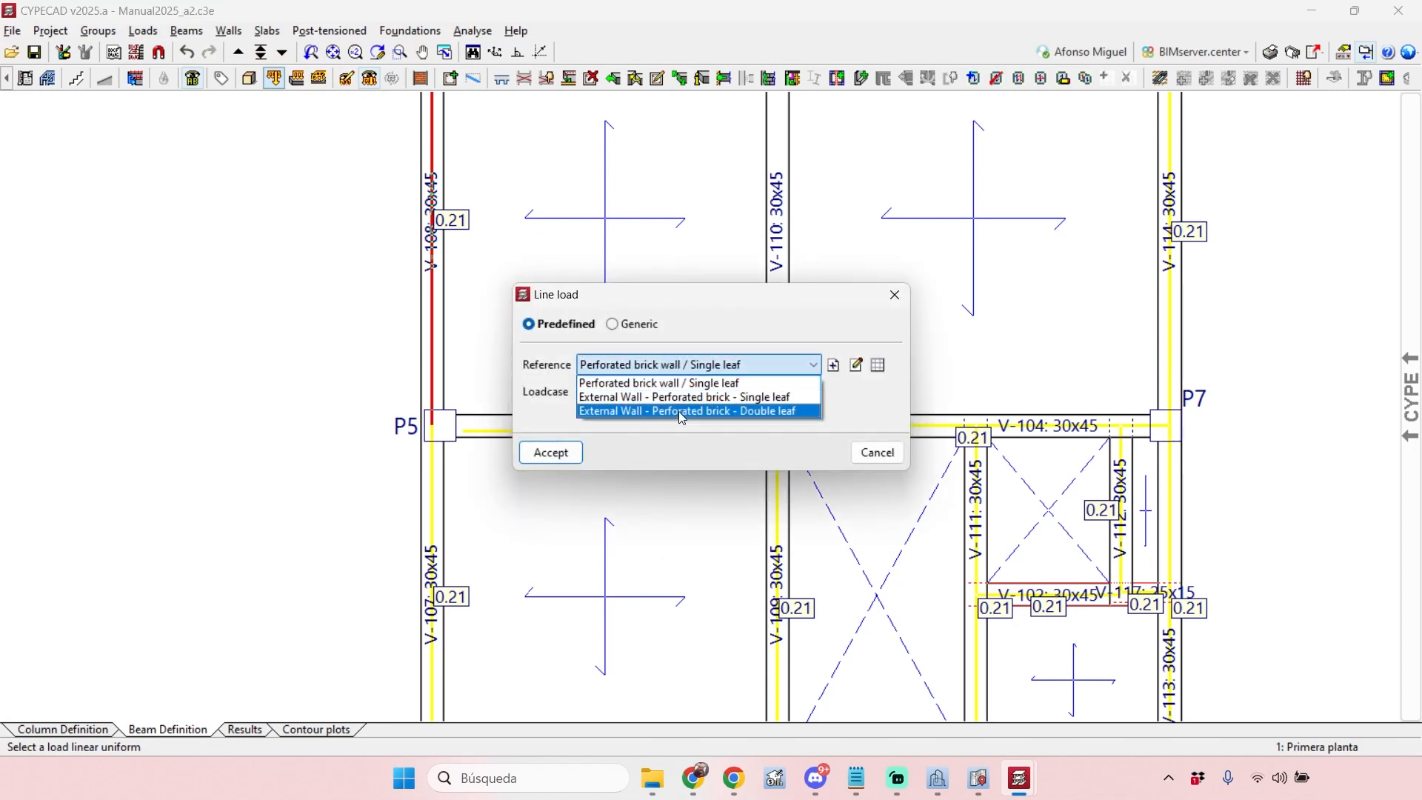
left_click(679, 411)
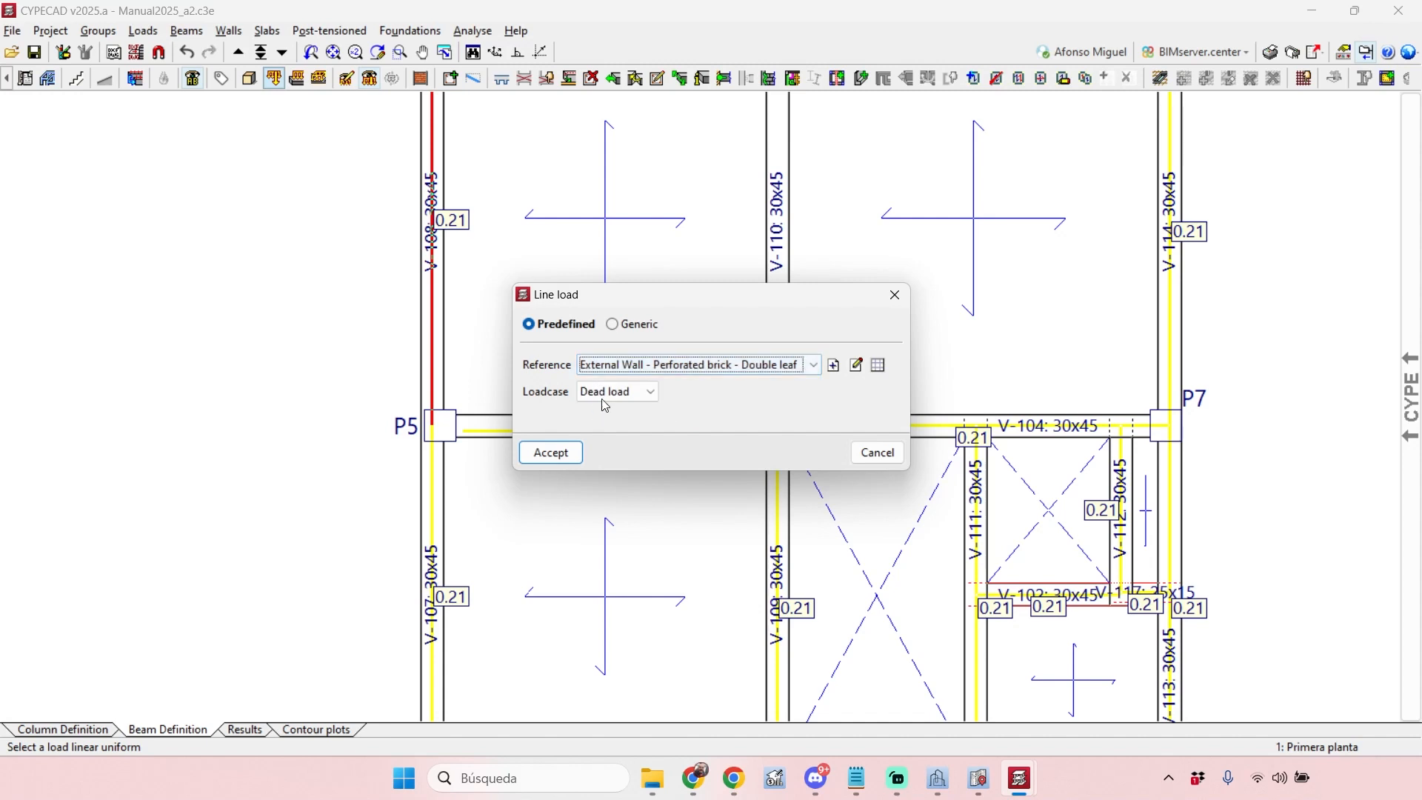
left_click(551, 453)
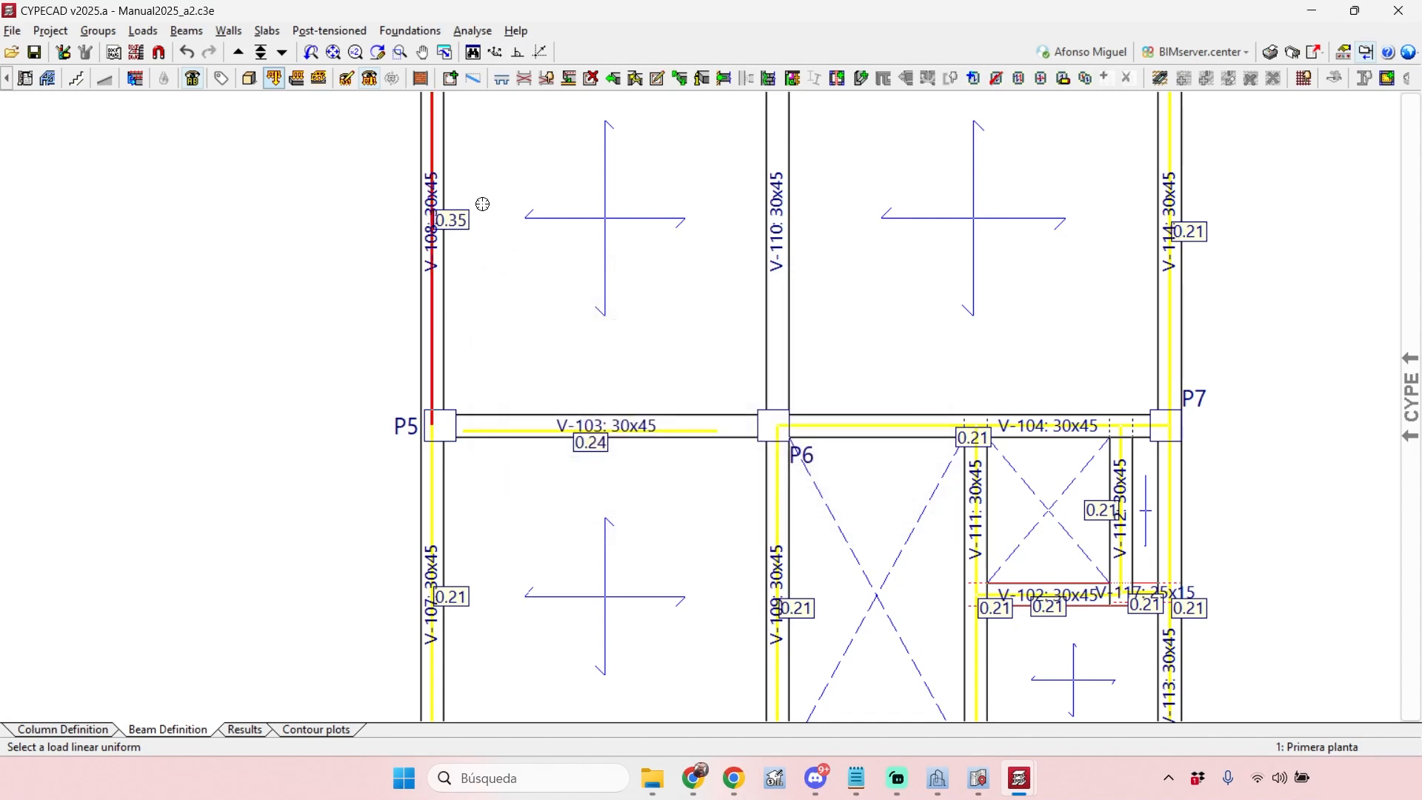
Assign the External Wall - Perforated brick - Single leaf reference and Dead load loadcase to the line loads on V-104, V-111, V-115, V-109 and V-101
scroll(483, 207, "down", 4)
left_click(142, 31)
left_click(162, 52)
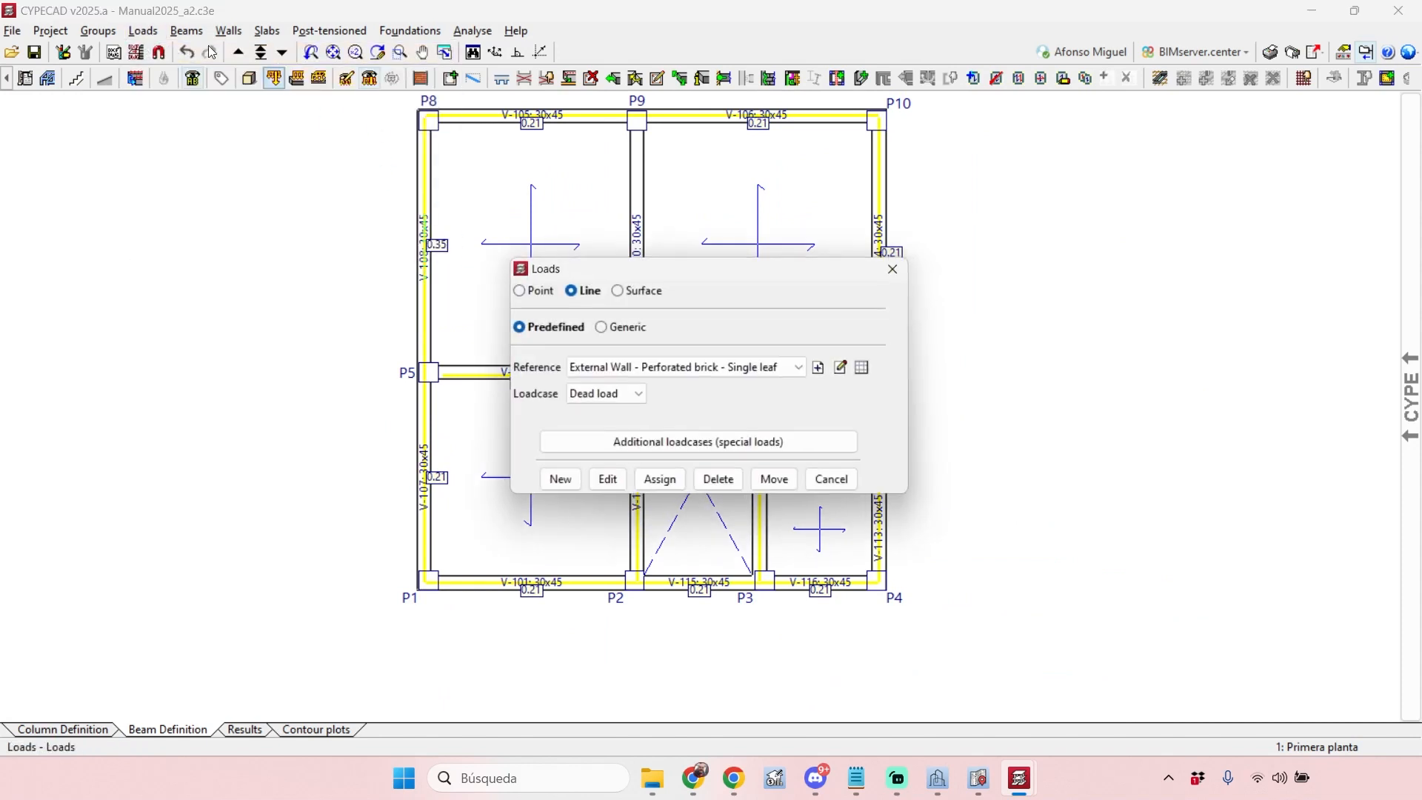
left_click(657, 481)
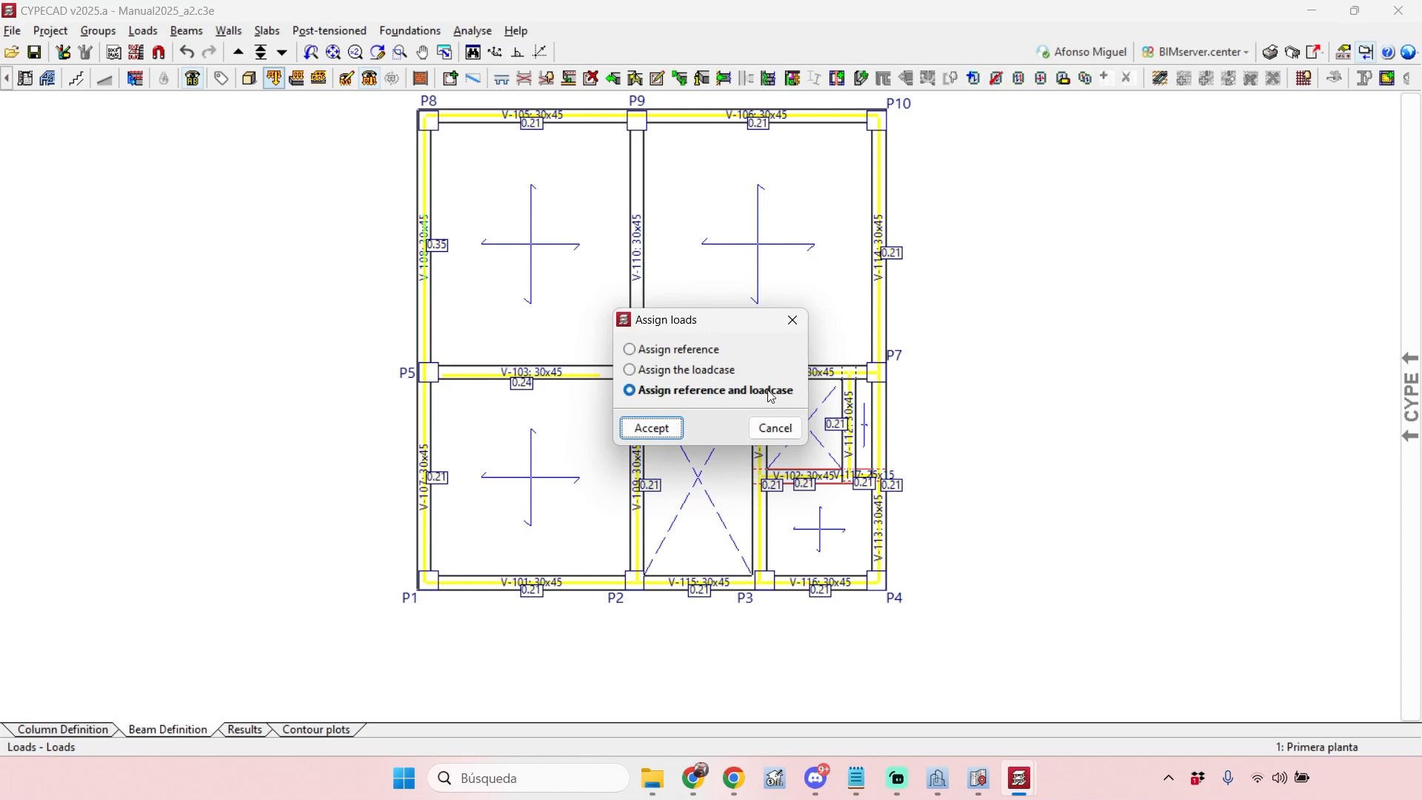
left_click(652, 427)
scroll(653, 426, "down", 1)
left_click(703, 383)
left_click(739, 428)
left_click(705, 564)
left_click(640, 502)
left_click(582, 564)
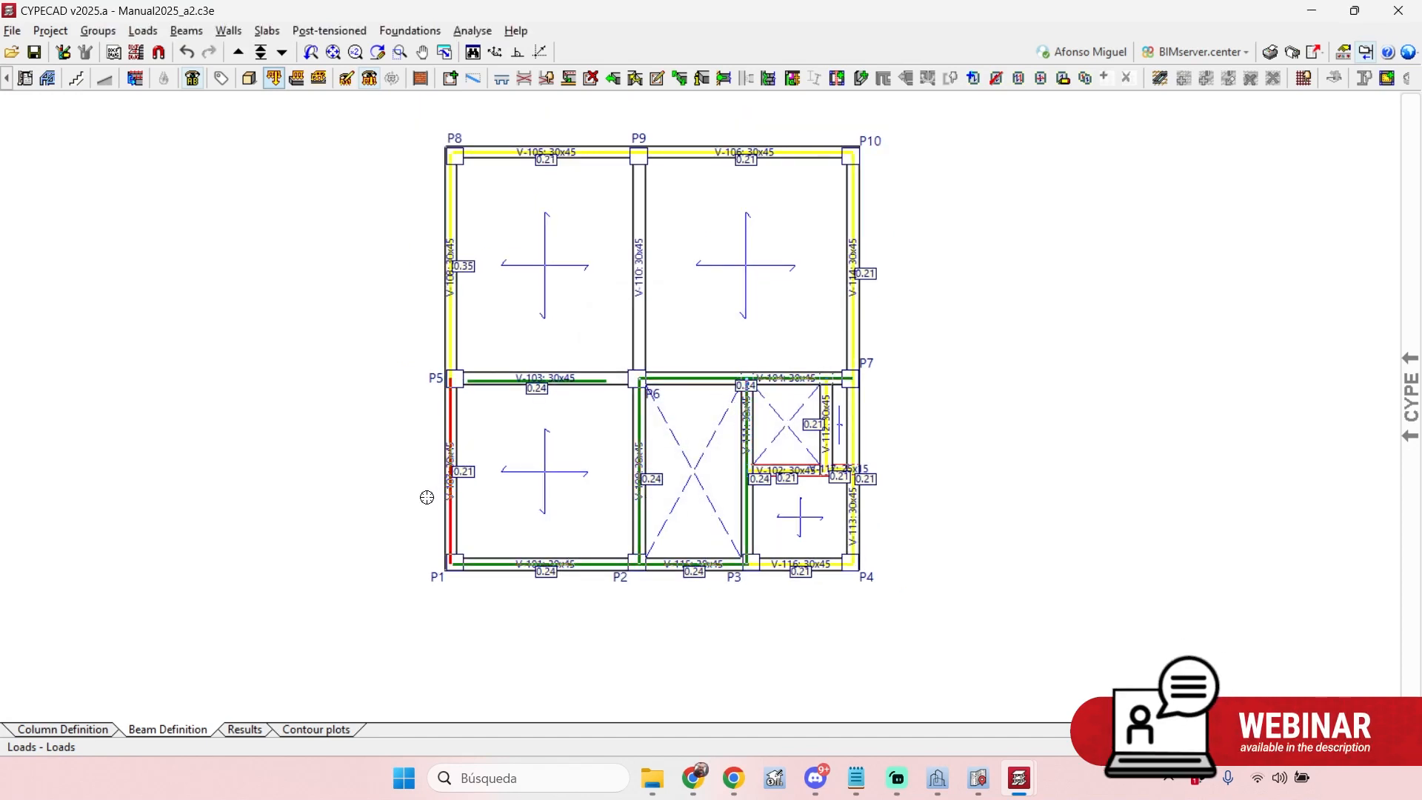
Extend the single-leaf reference and loadcase assignment to the line loads on V-107, V-108, V-105, V-106, V-114, V-113 and V-112, and finish assigning
left_click(486, 235)
left_click(561, 160)
left_click(763, 180)
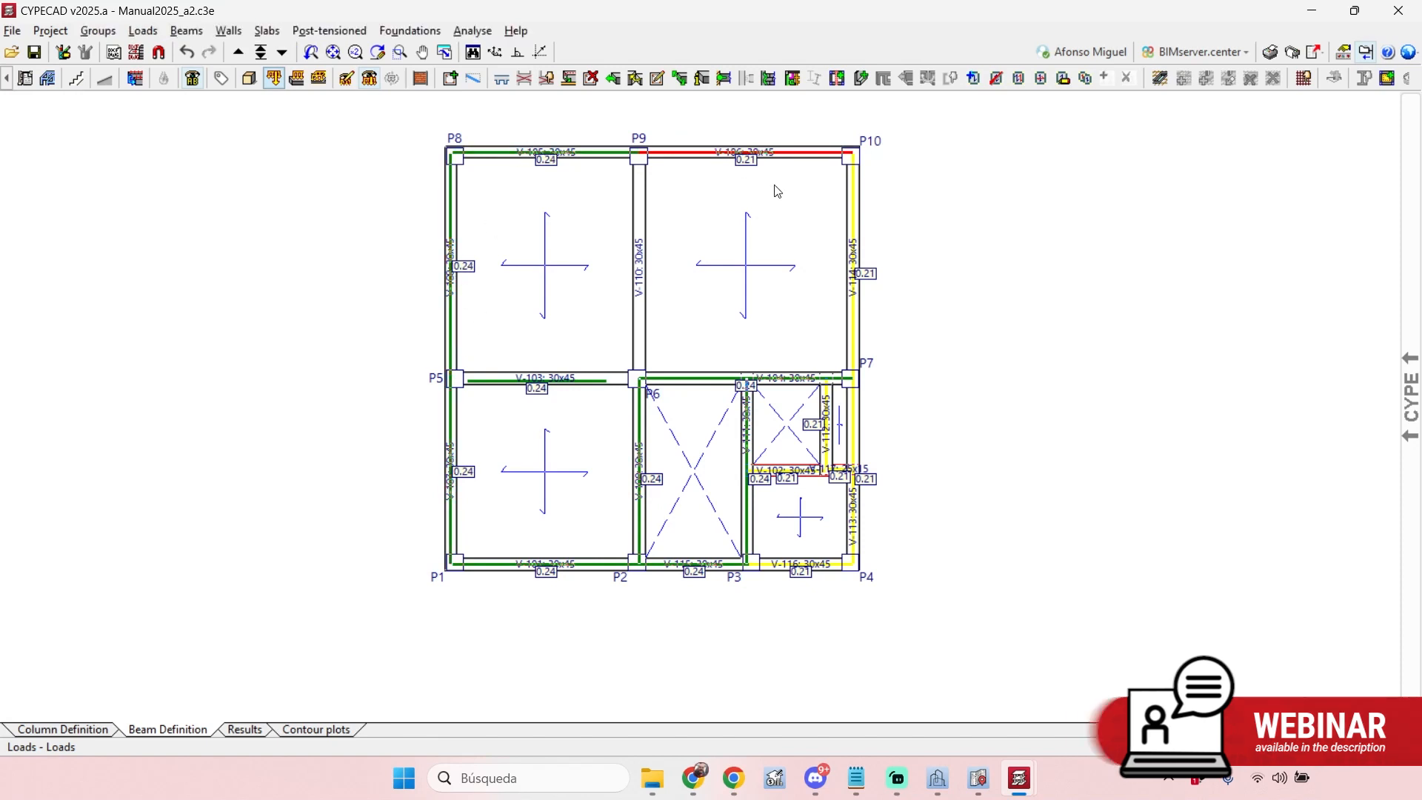
left_click(847, 246)
left_click(852, 427)
left_click(825, 407)
scroll(835, 471, "up", 1)
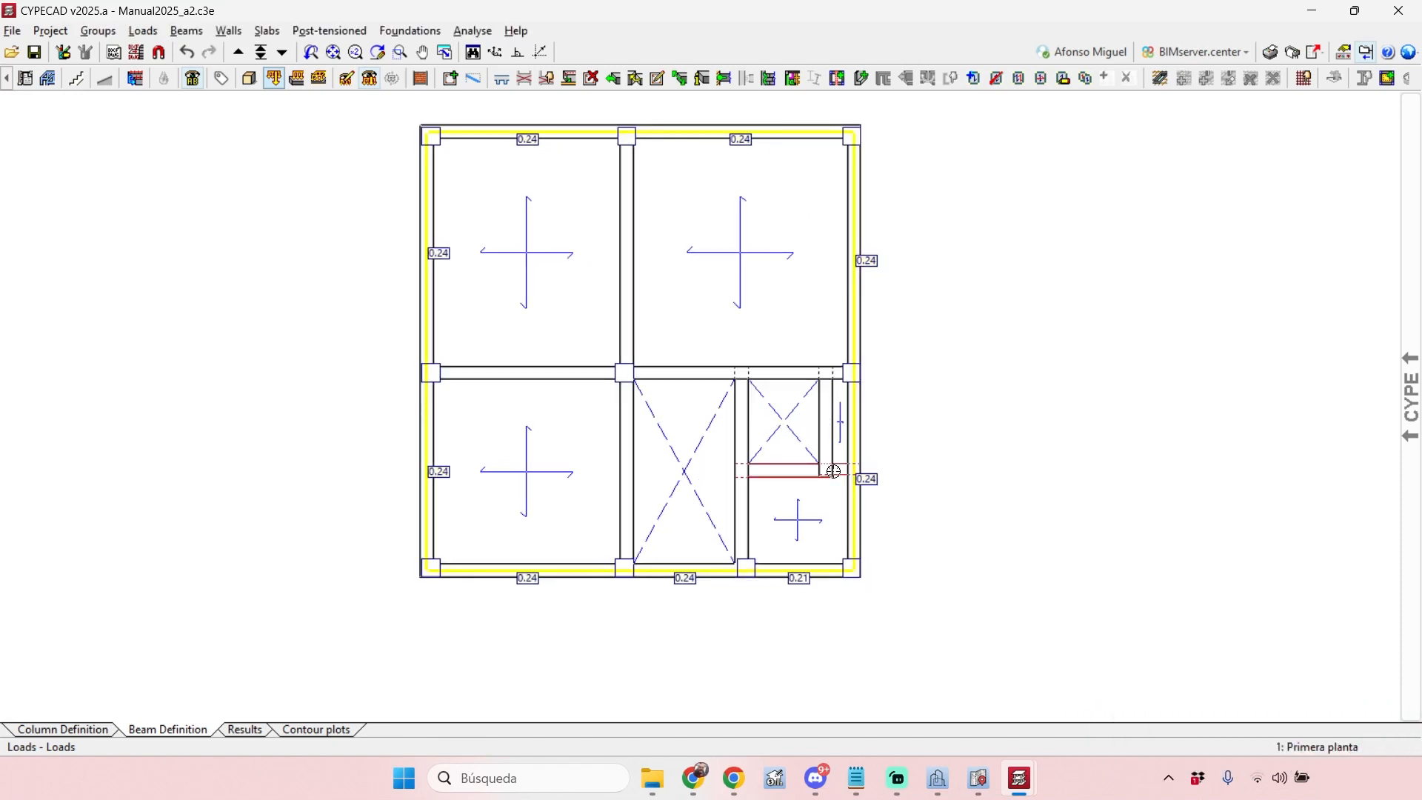
scroll(901, 454, "up", 2)
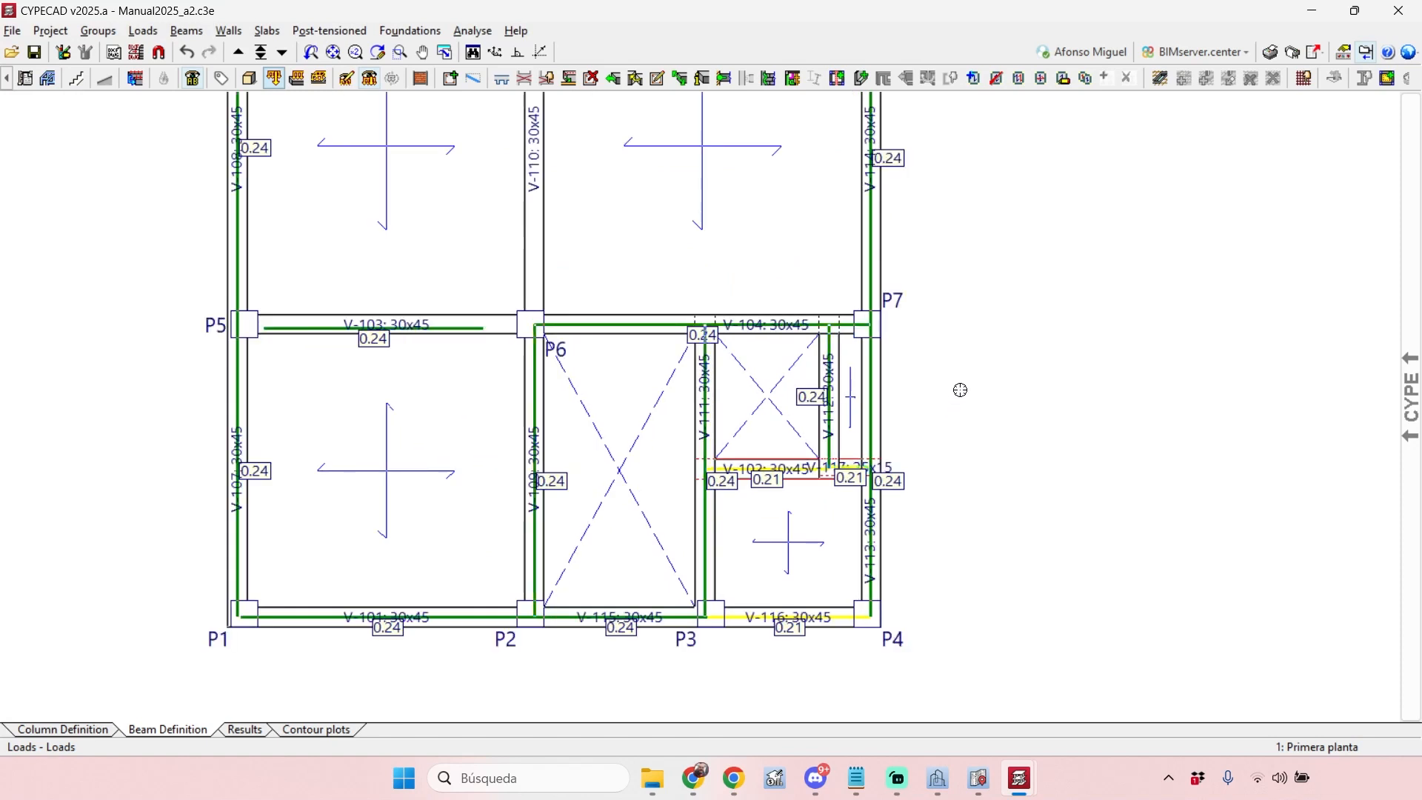
scroll(986, 347, "down", 1)
right_click(996, 343)
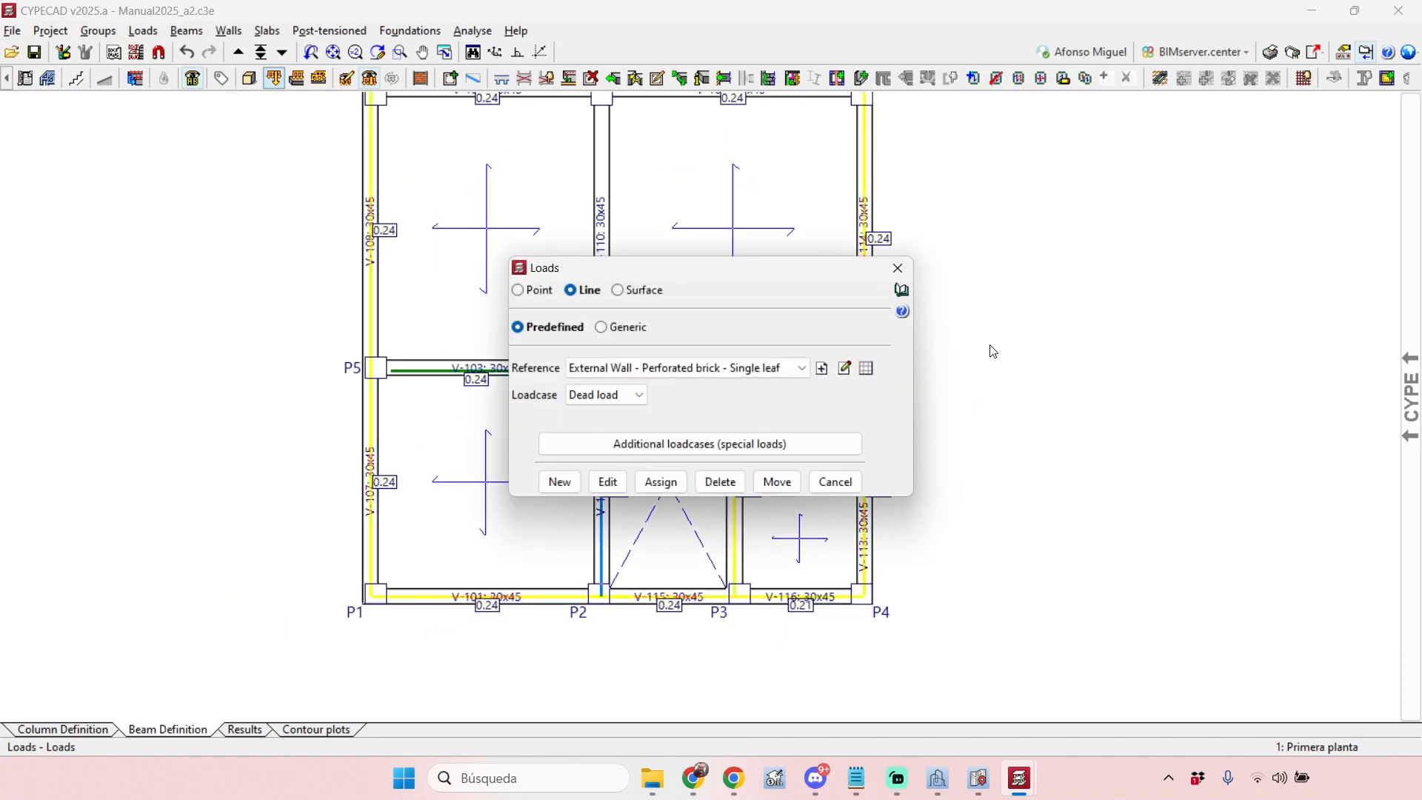